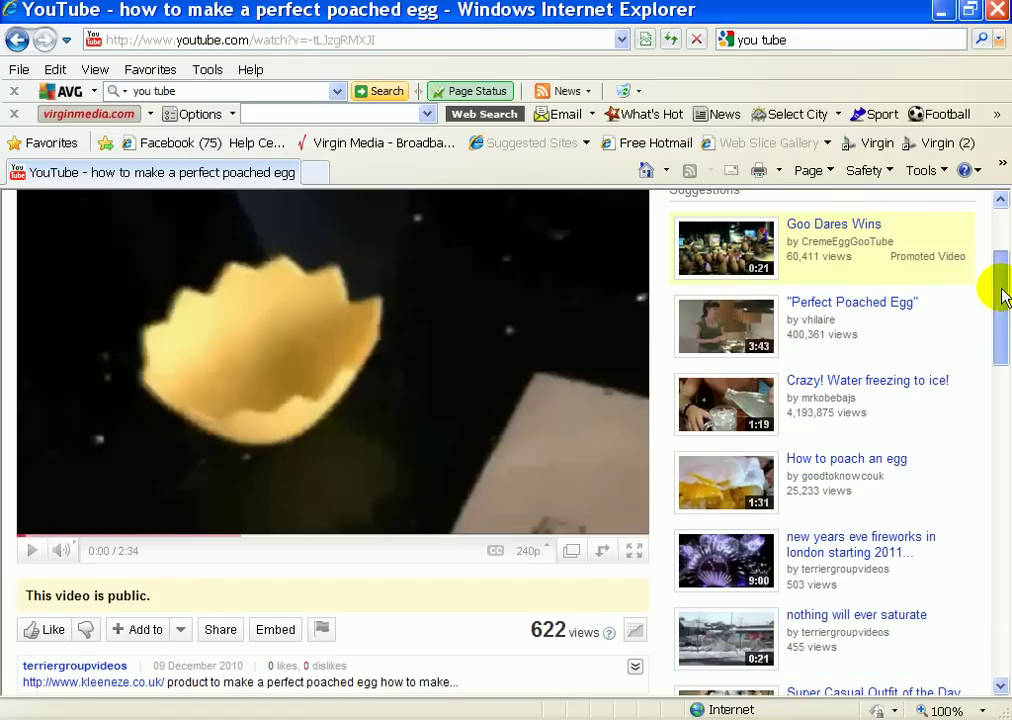
# Copy the poached-egg video's YouTube embed code and start a new Outlook Express message draft.
pyautogui.moveTo(1005, 290)
pyautogui.mouseDown()
pyautogui.moveTo(1005, 270)
pyautogui.moveTo(1005, 296)
pyautogui.mouseUp()
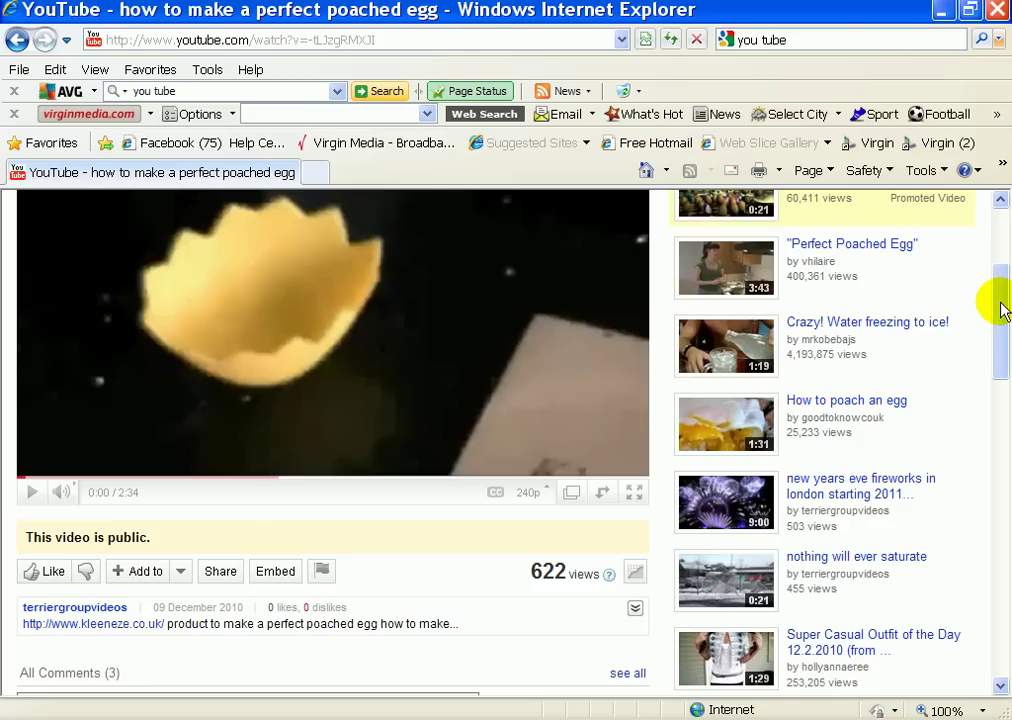
pyautogui.moveTo(1005, 308)
pyautogui.mouseDown()
pyautogui.moveTo(1005, 345)
pyautogui.moveTo(1003, 268)
pyautogui.moveTo(1003, 305)
pyautogui.mouseUp()
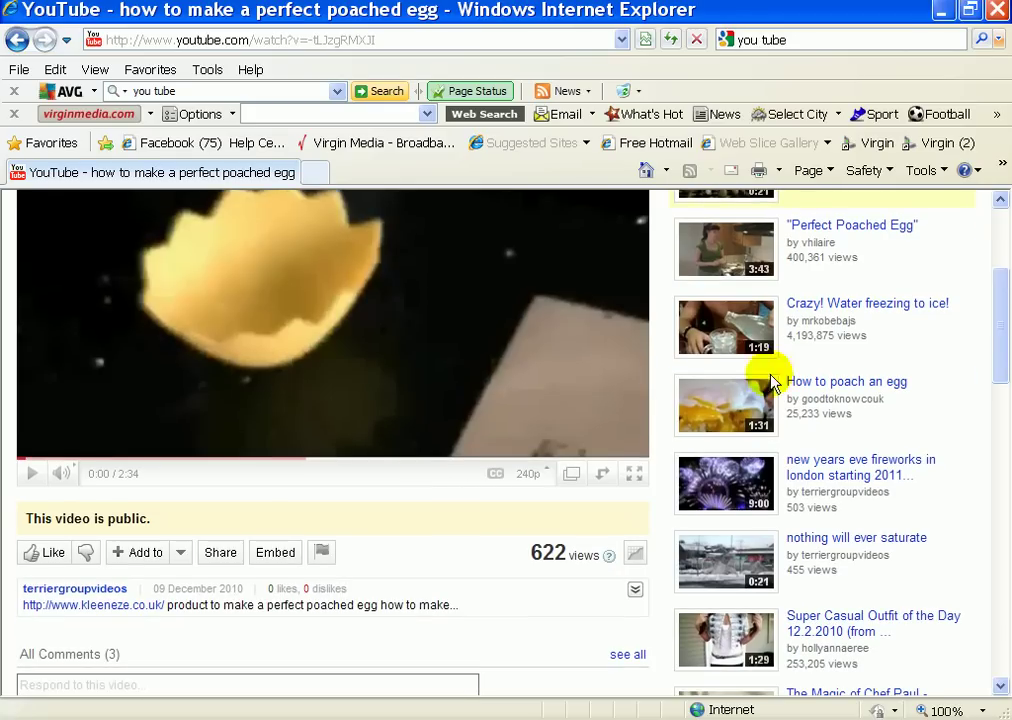
pyautogui.click(276, 558)
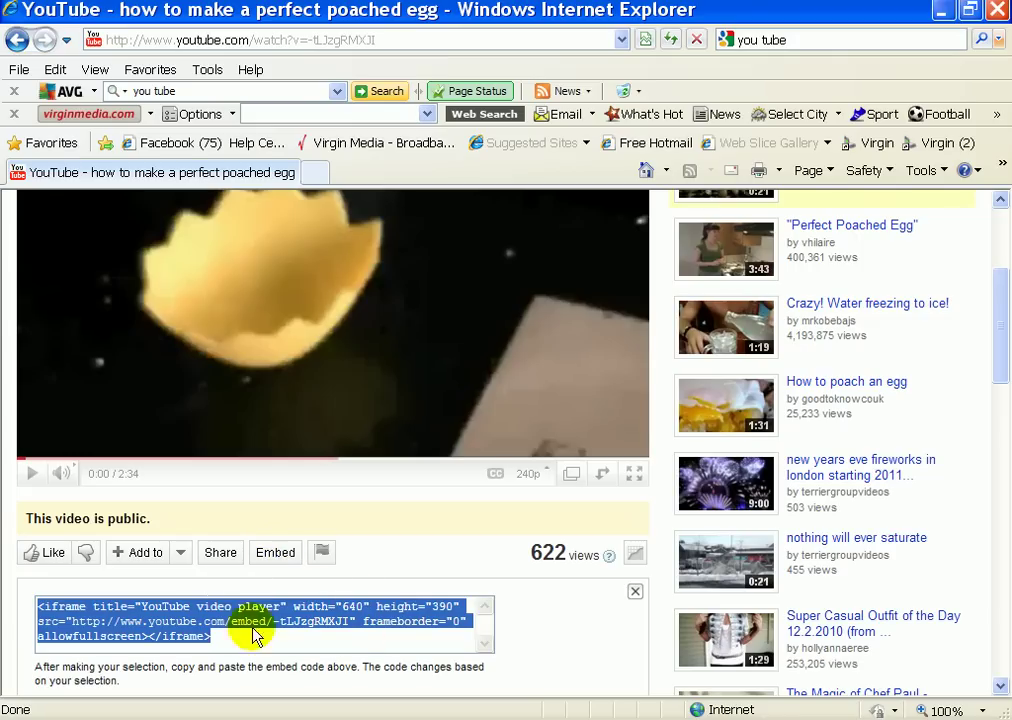
pyautogui.rightClick(141, 619)
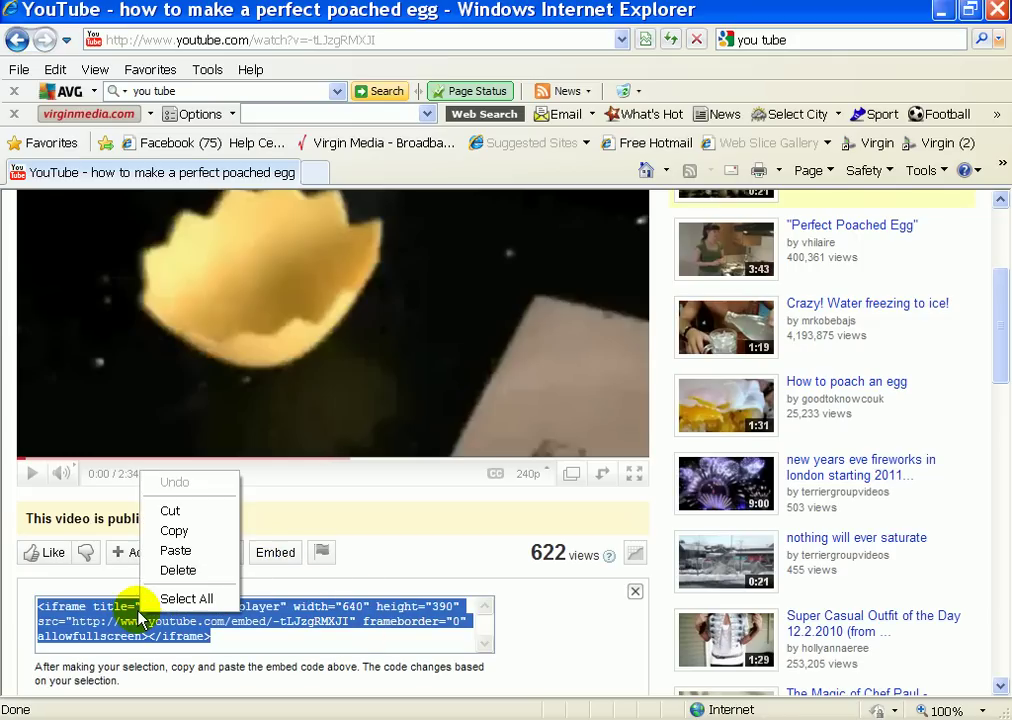
pyautogui.click(176, 532)
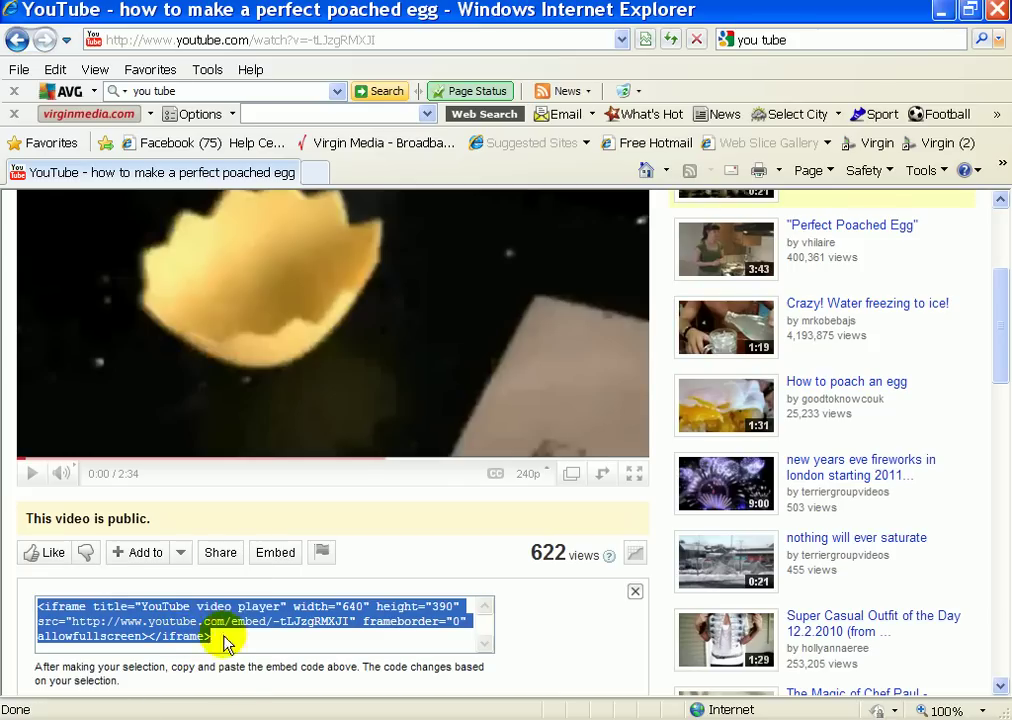
pyautogui.click(340, 718)
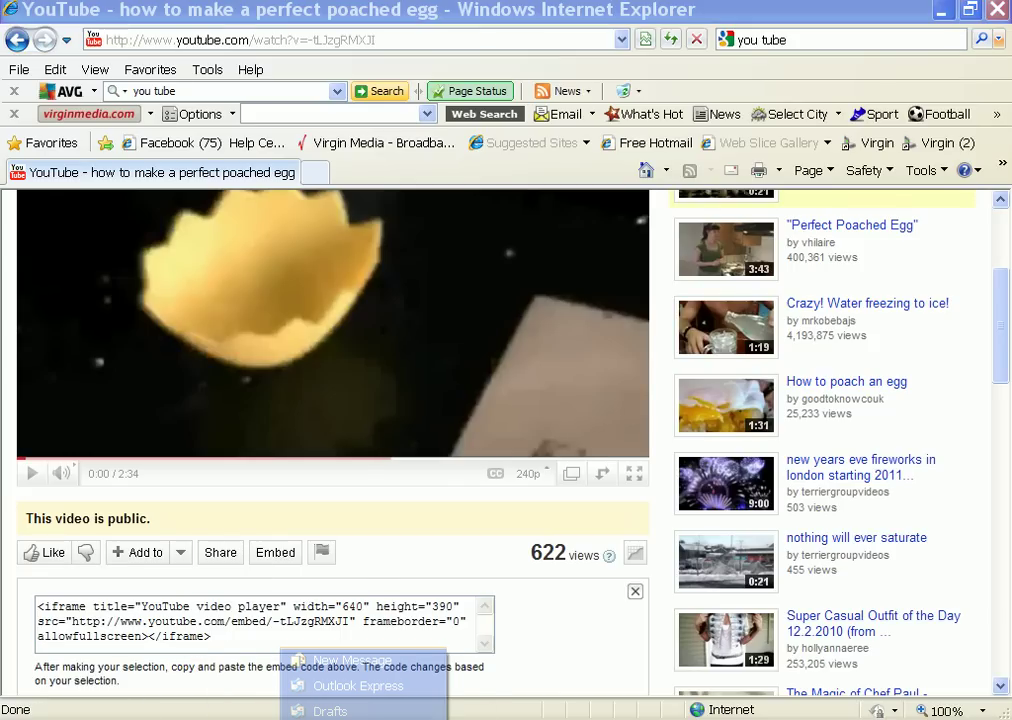
pyautogui.click(330, 663)
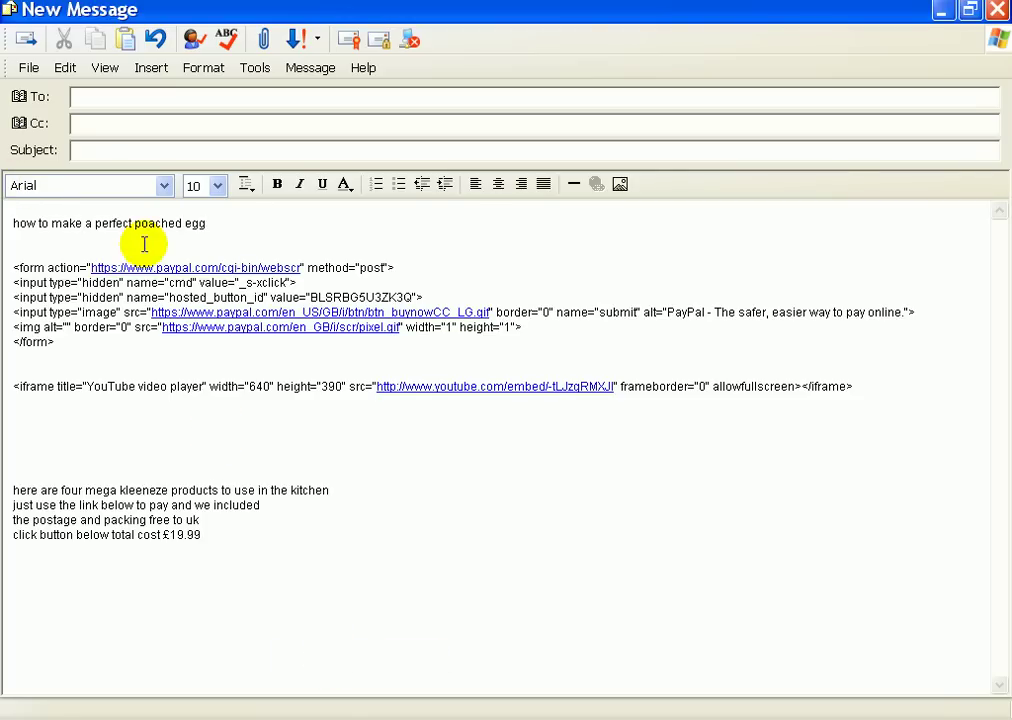
pyautogui.click(242, 231)
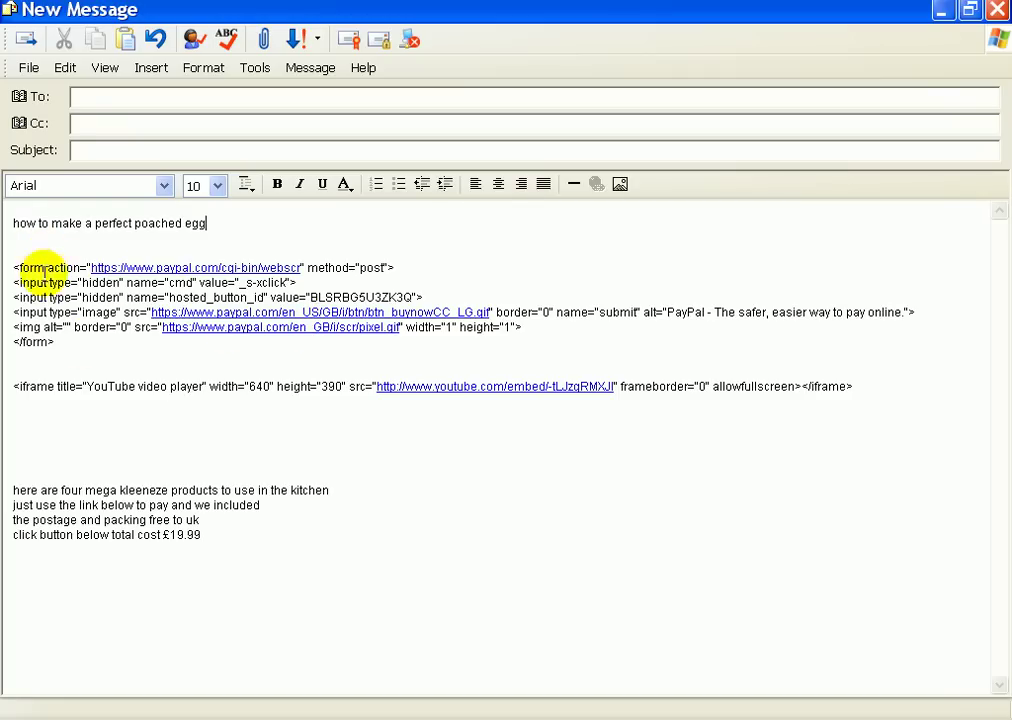
pyautogui.rightClick(43, 429)
pyautogui.click(81, 479)
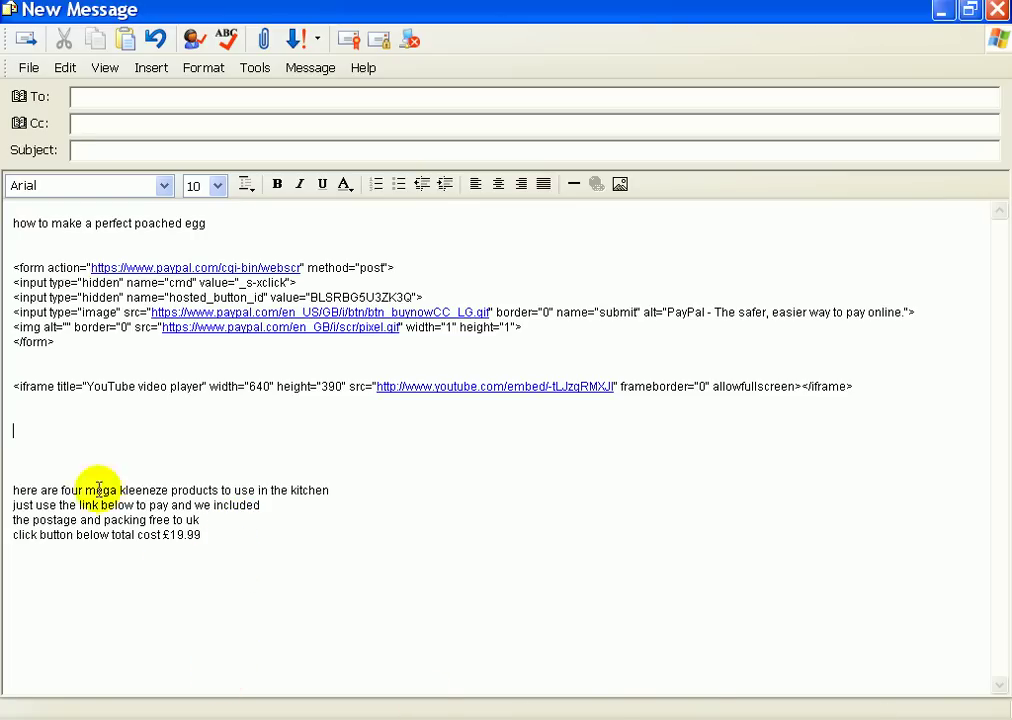
# Back in the browser, search 'kk' and sign out of the current Google account.
pyautogui.hotkey('alt', 'Tab')
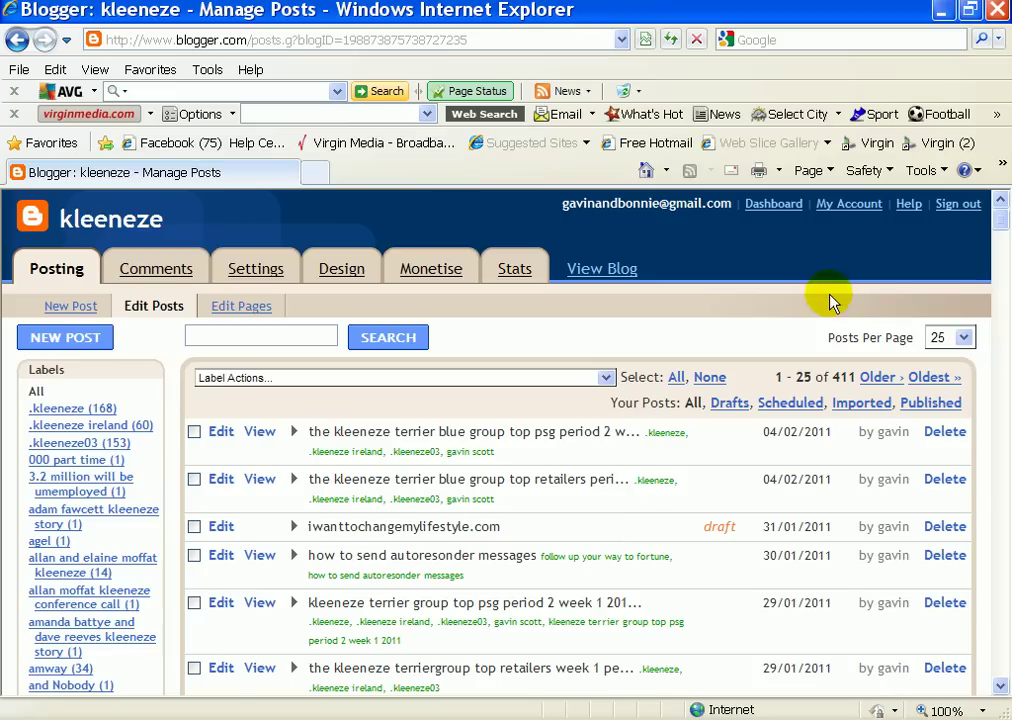
pyautogui.click(875, 36)
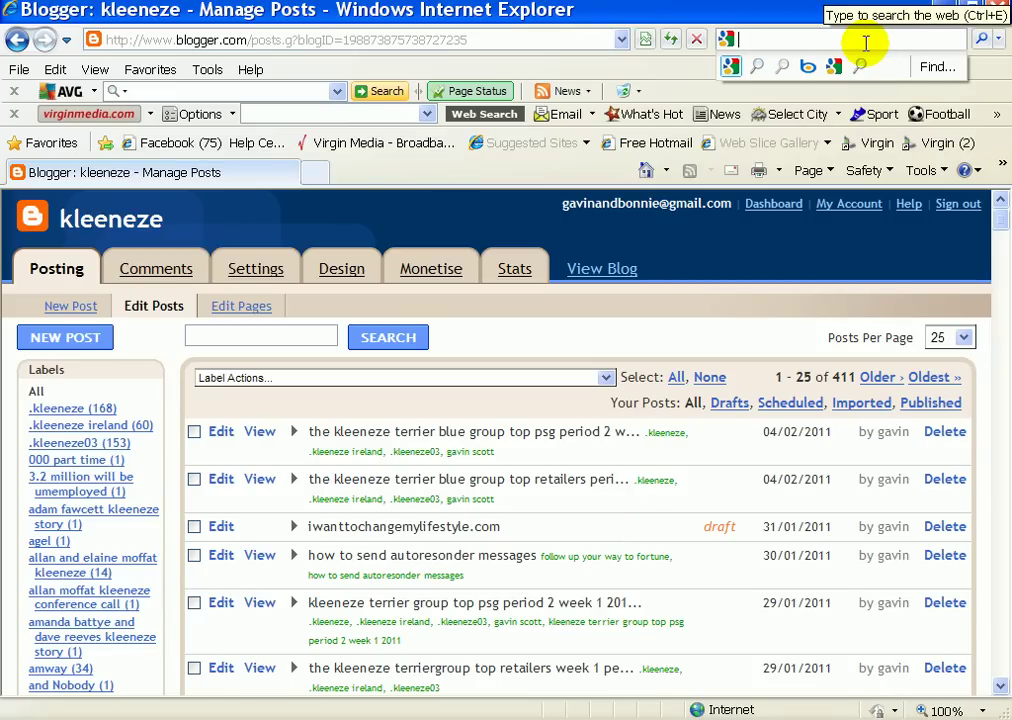
pyautogui.write('kk')
pyautogui.press('Return')
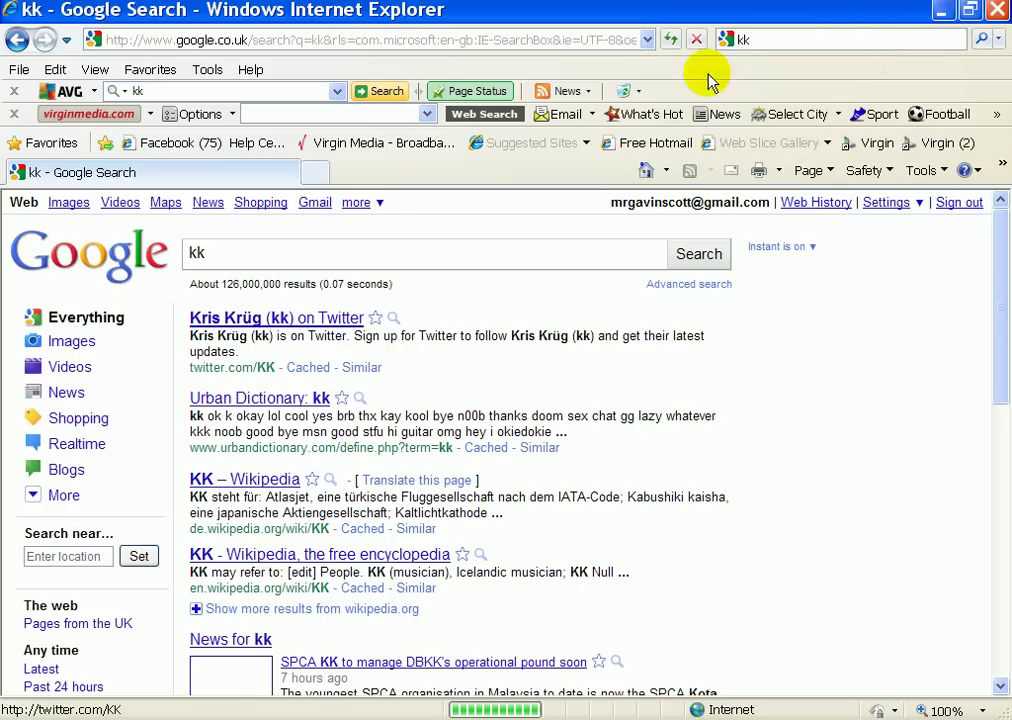
pyautogui.click(960, 204)
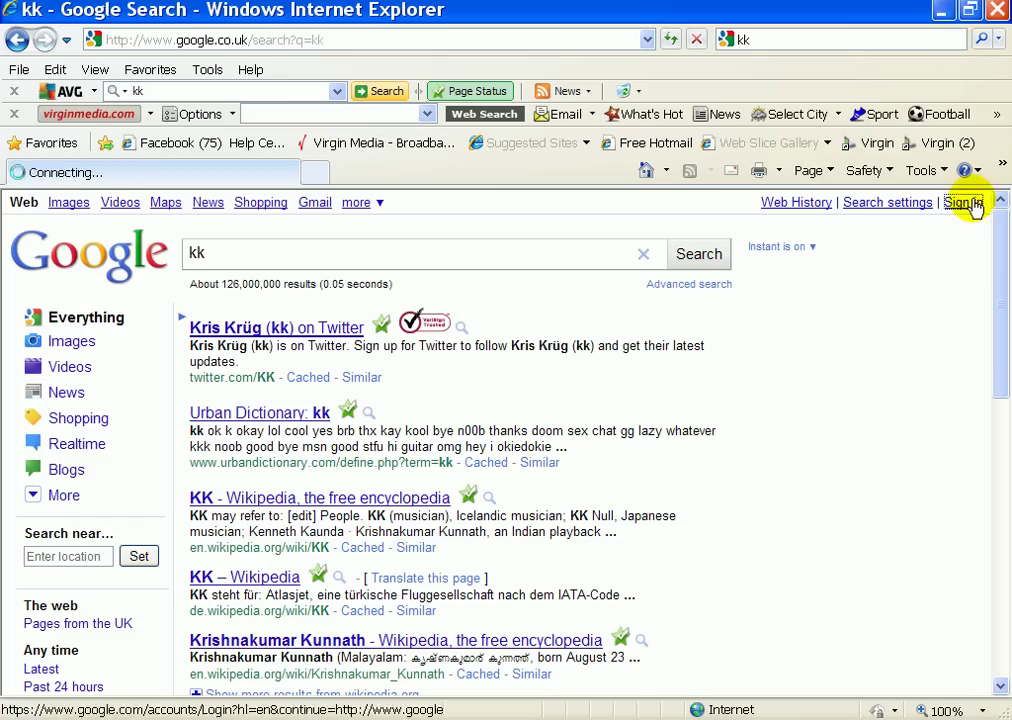
# Sign in with the saved account e-mail and password, then open Google Account settings.
pyautogui.click(963, 203)
pyautogui.write('g')
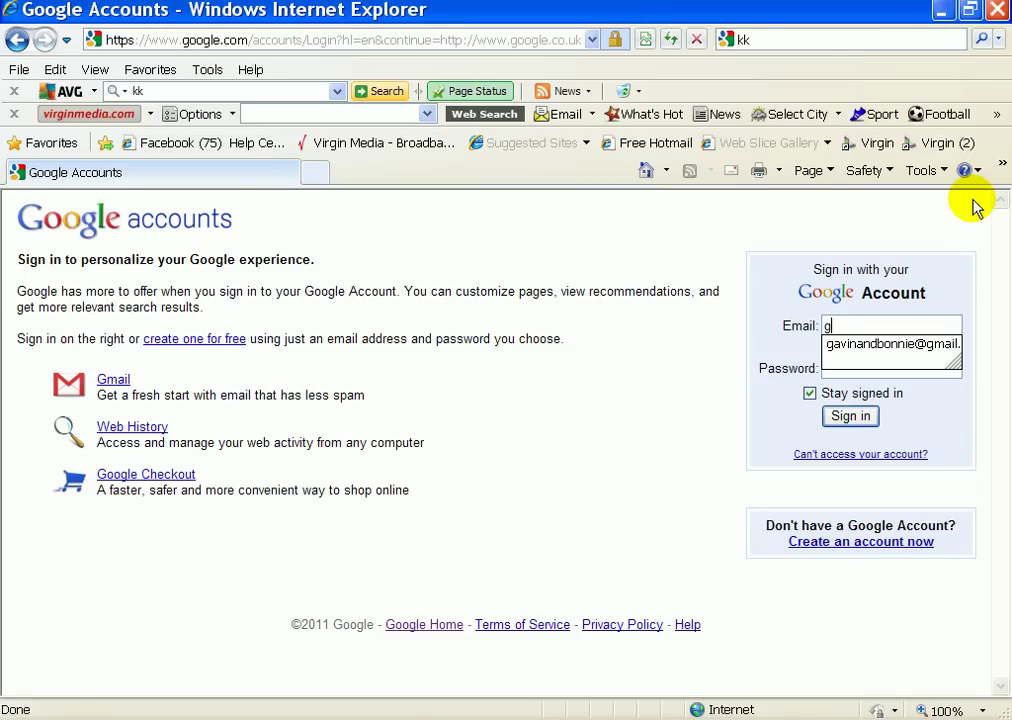
pyautogui.click(921, 349)
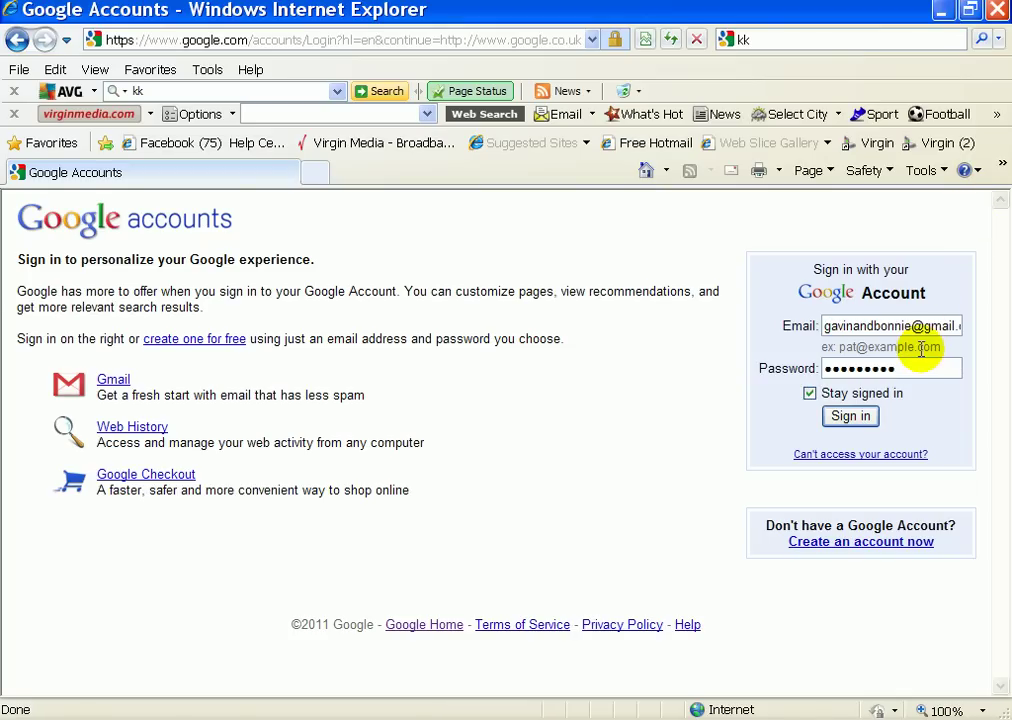
pyautogui.click(840, 420)
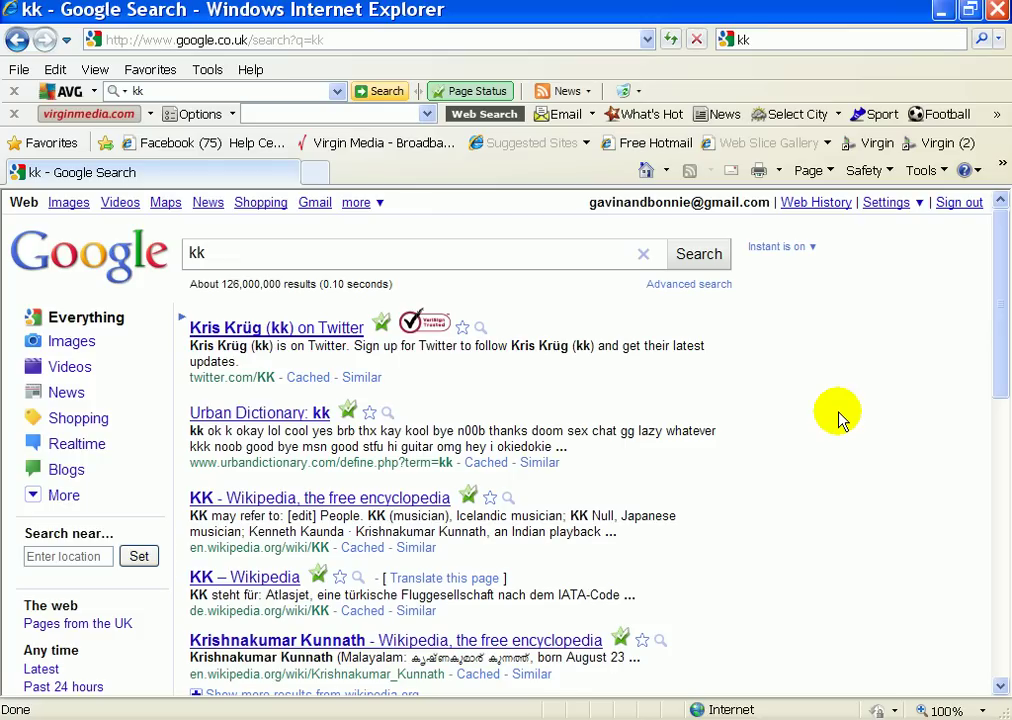
pyautogui.click(877, 205)
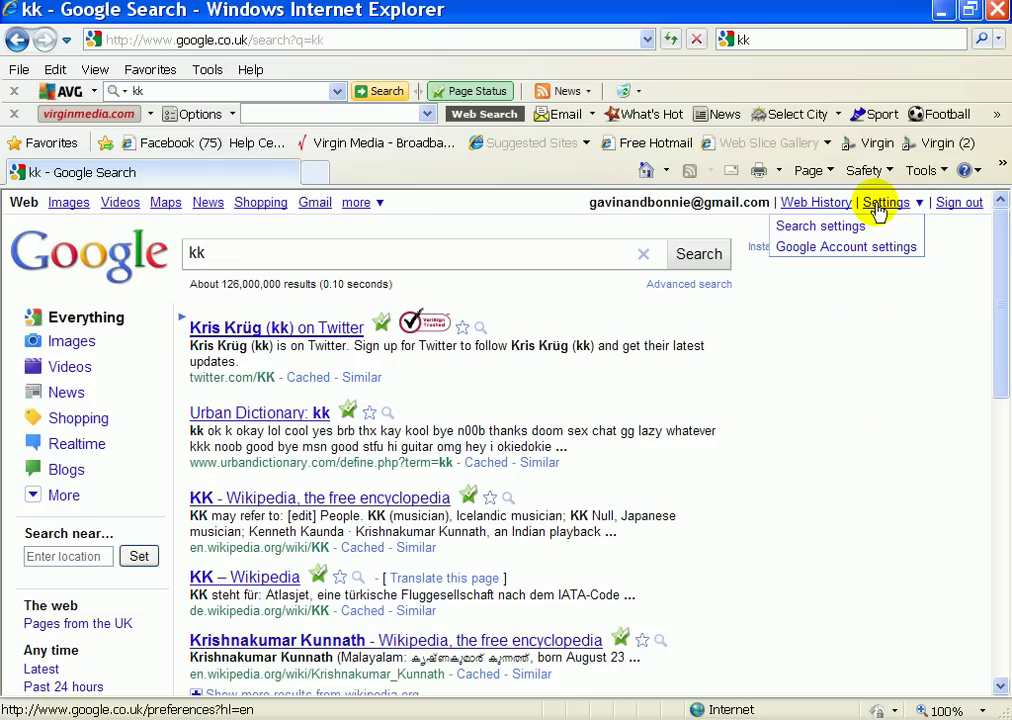
pyautogui.click(833, 256)
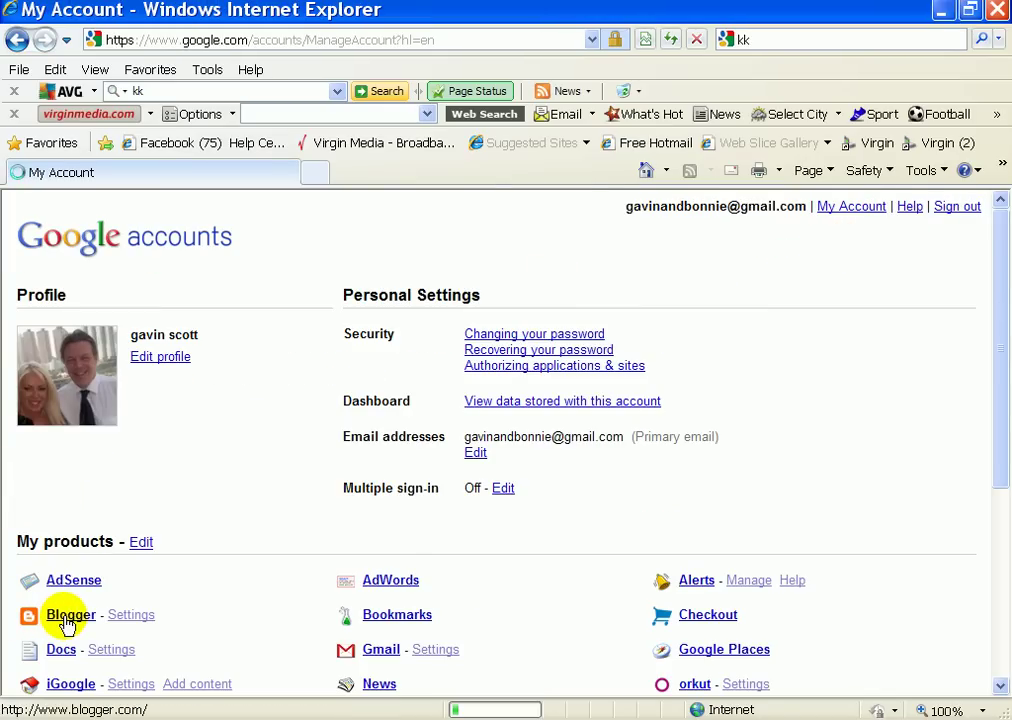
# Go to the Blogger dashboard and create a new post on the kleeneze blog.
pyautogui.click(67, 620)
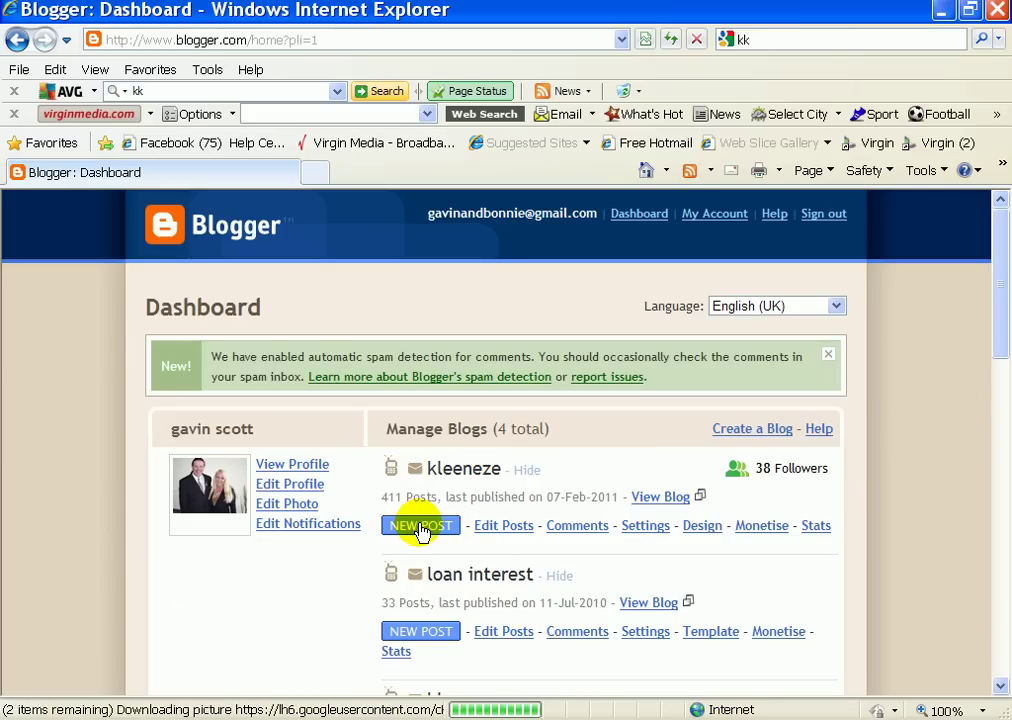
pyautogui.click(421, 530)
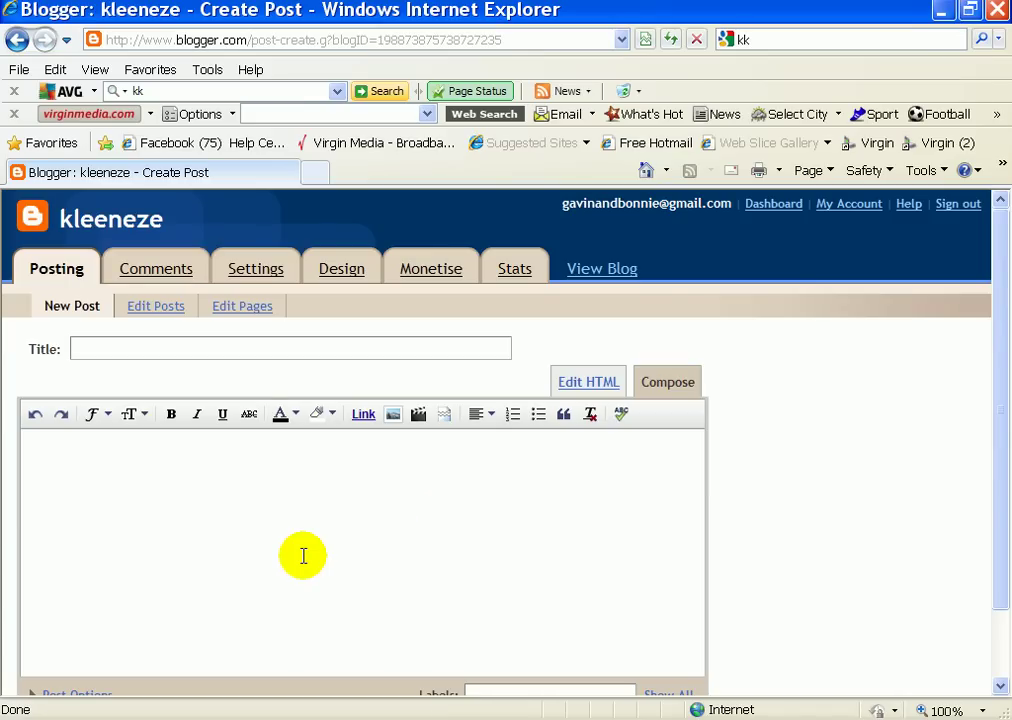
pyautogui.click(340, 700)
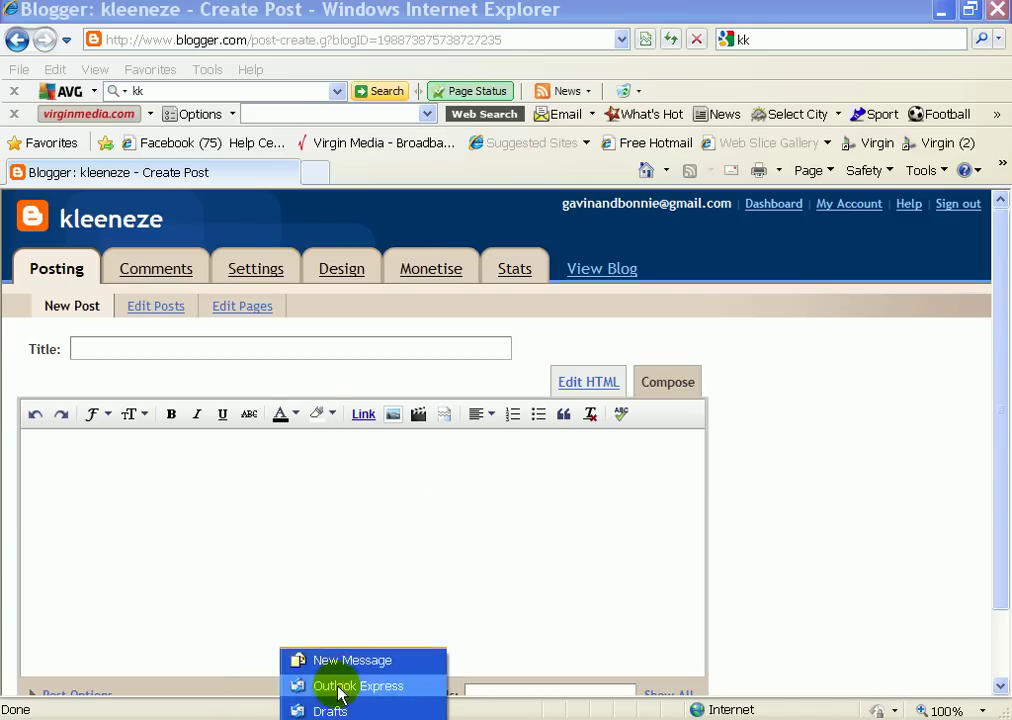
# Copy the draft's title line 'how to make a perfect poached egg' and return to Blogger.
pyautogui.click(339, 662)
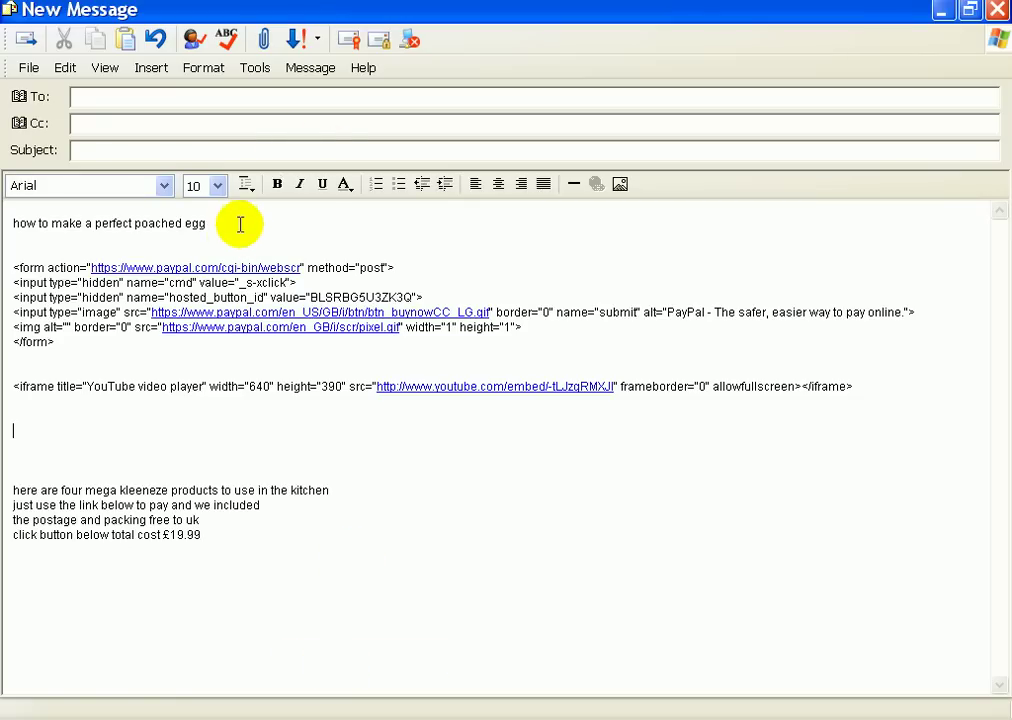
pyautogui.moveTo(238, 219); pyautogui.dragTo(36, 200)
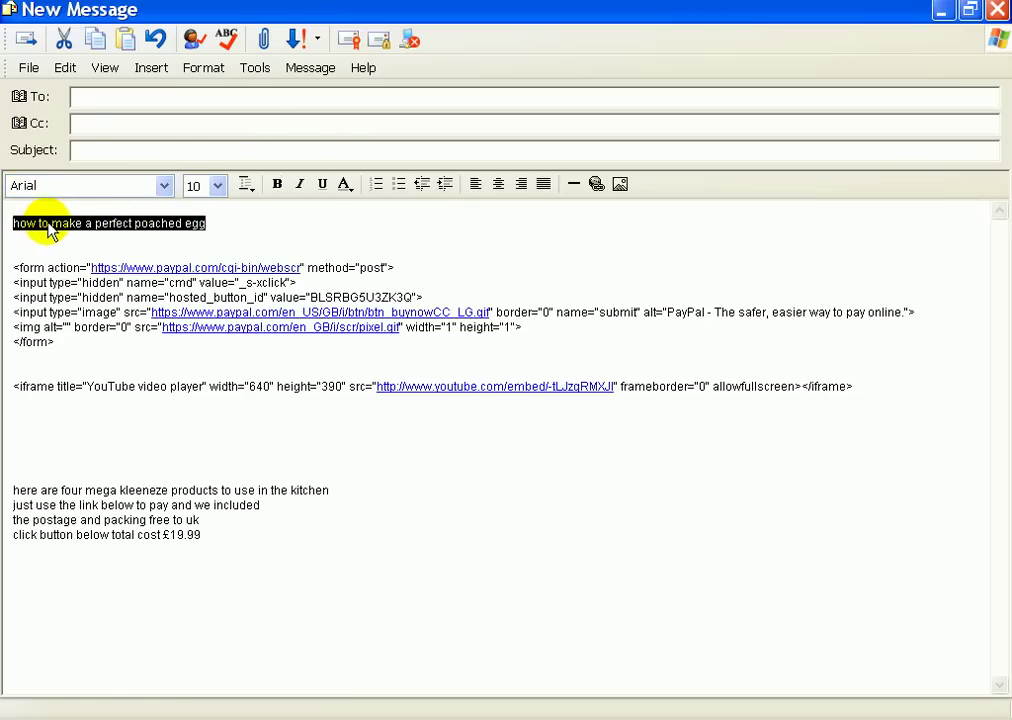
pyautogui.rightClick(55, 230)
pyautogui.click(84, 254)
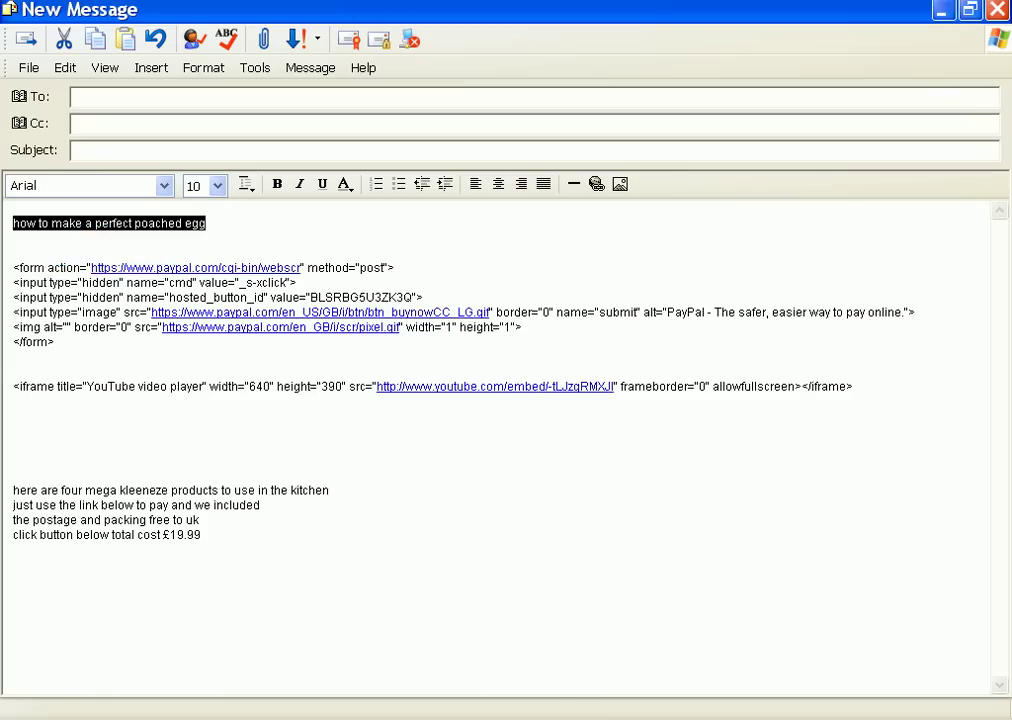
pyautogui.click(463, 707)
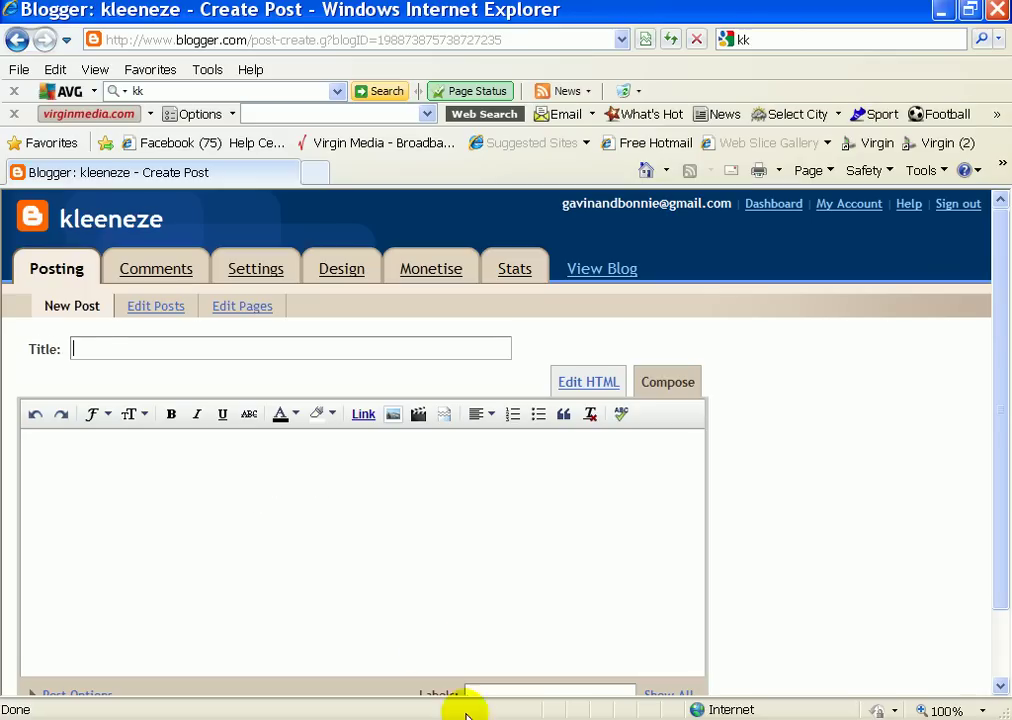
# Paste 'how to make a perfect poached egg' into the post's Title, body and Labels field.
pyautogui.rightClick(90, 352)
pyautogui.click(131, 432)
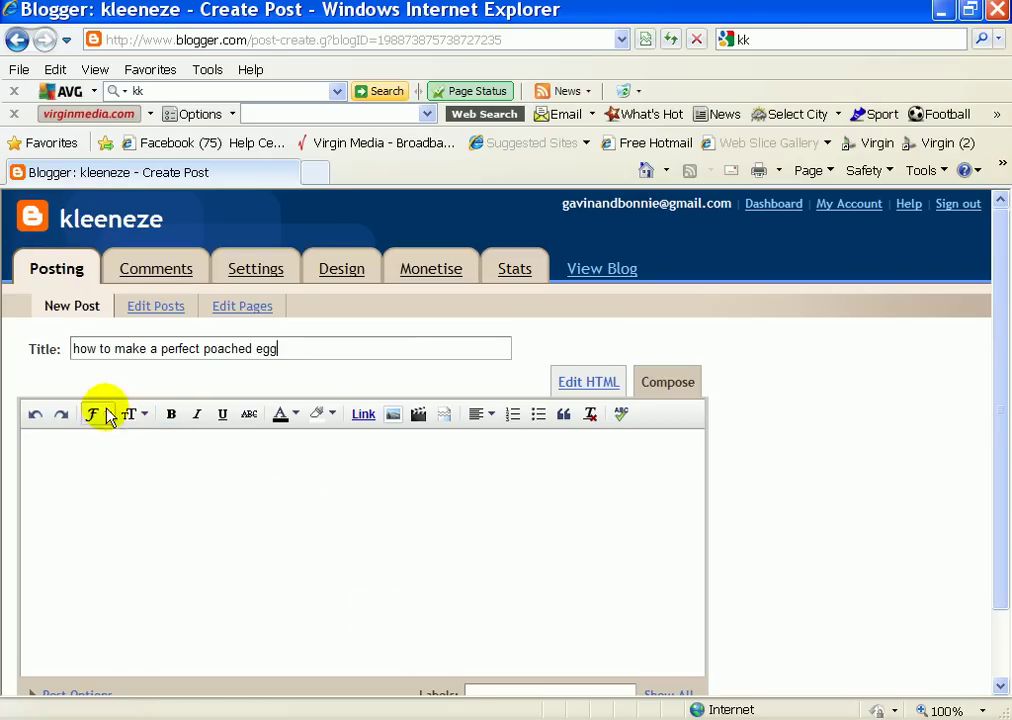
pyautogui.rightClick(82, 446)
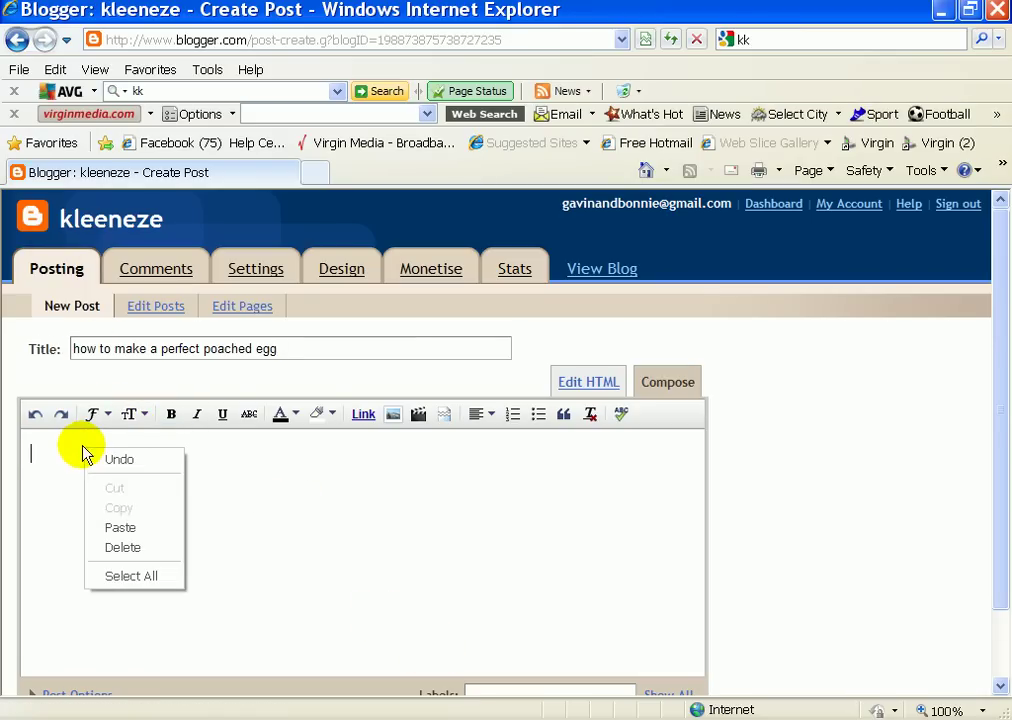
pyautogui.click(135, 528)
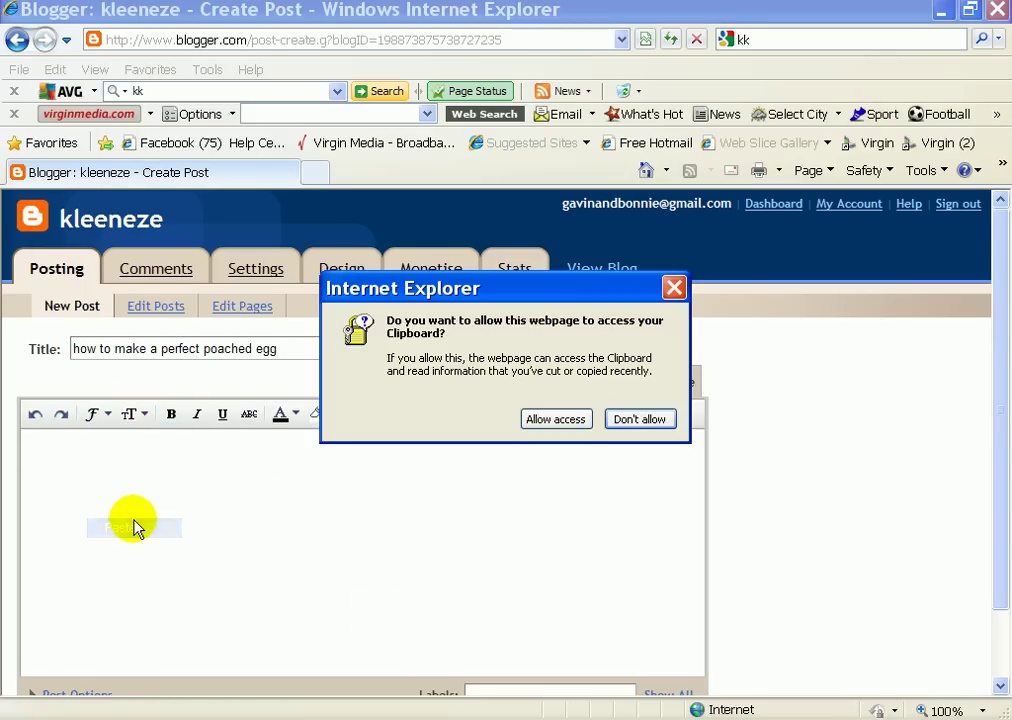
pyautogui.click(553, 419)
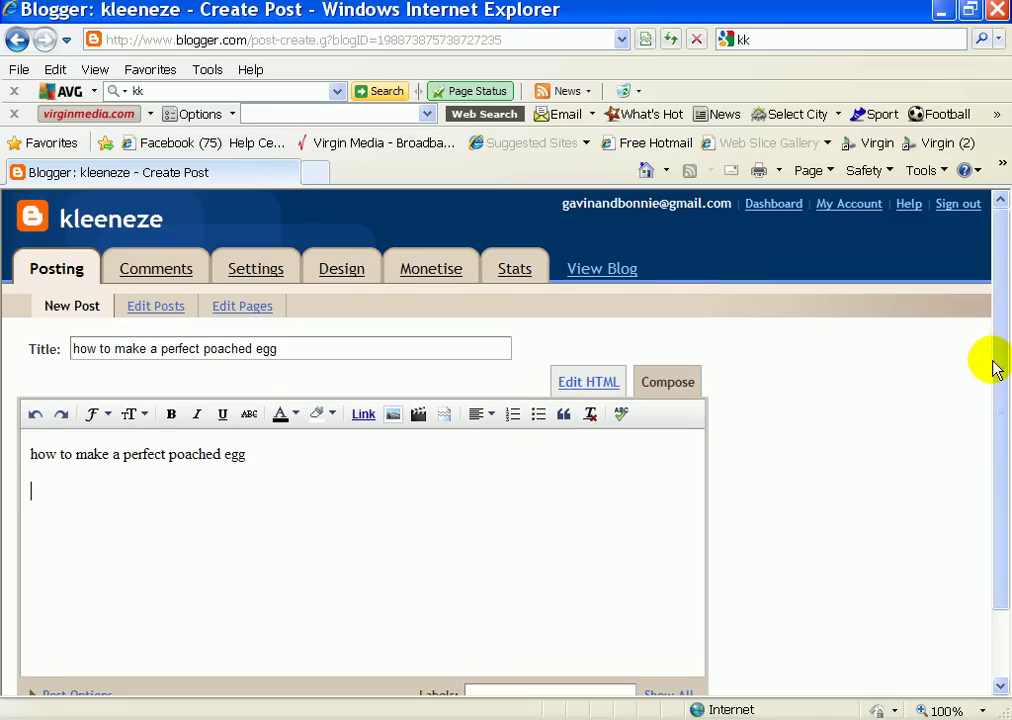
pyautogui.moveTo(995, 368); pyautogui.dragTo(996, 463)
pyautogui.rightClick(531, 610)
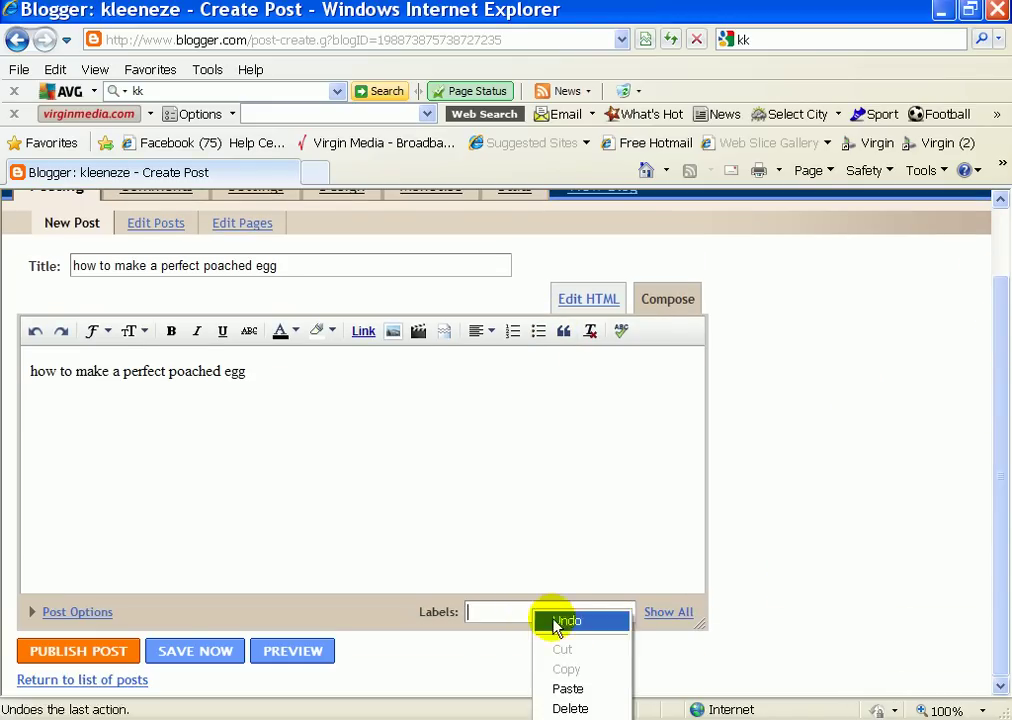
pyautogui.click(568, 689)
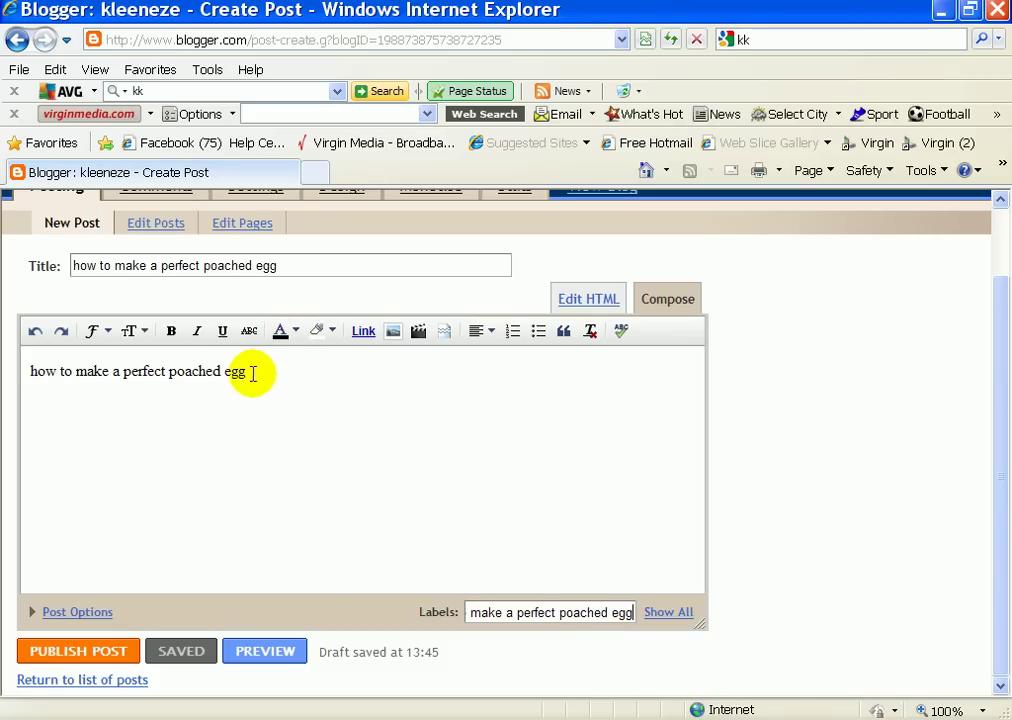
# Copy the four sales-text lines from the mail draft and paste them below the title.
pyautogui.click(305, 705)
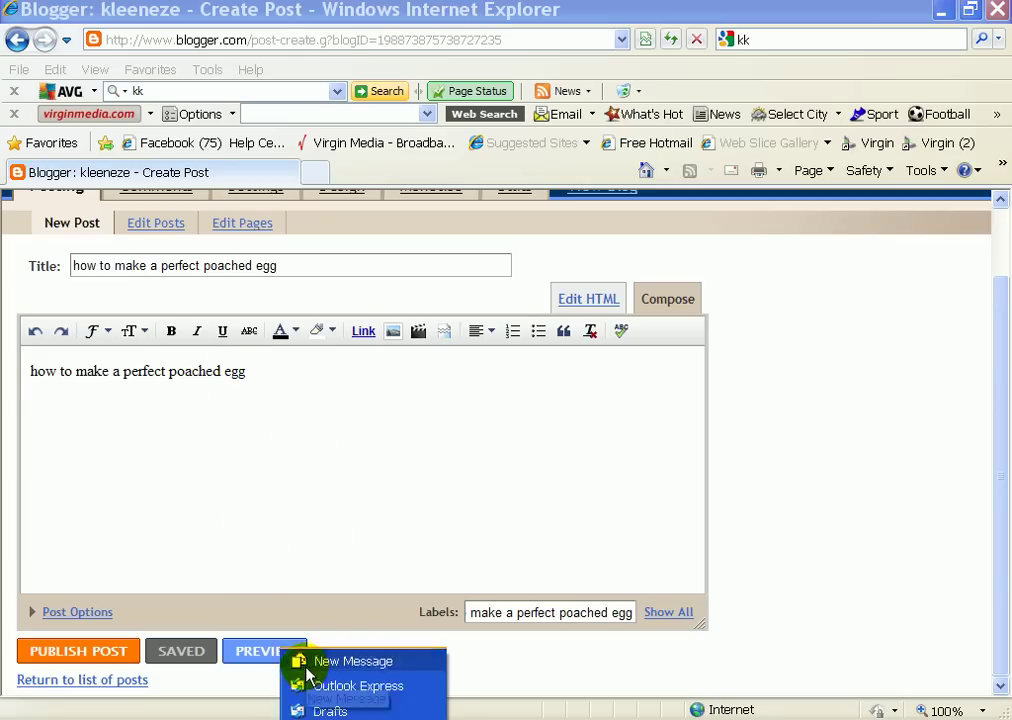
pyautogui.click(306, 665)
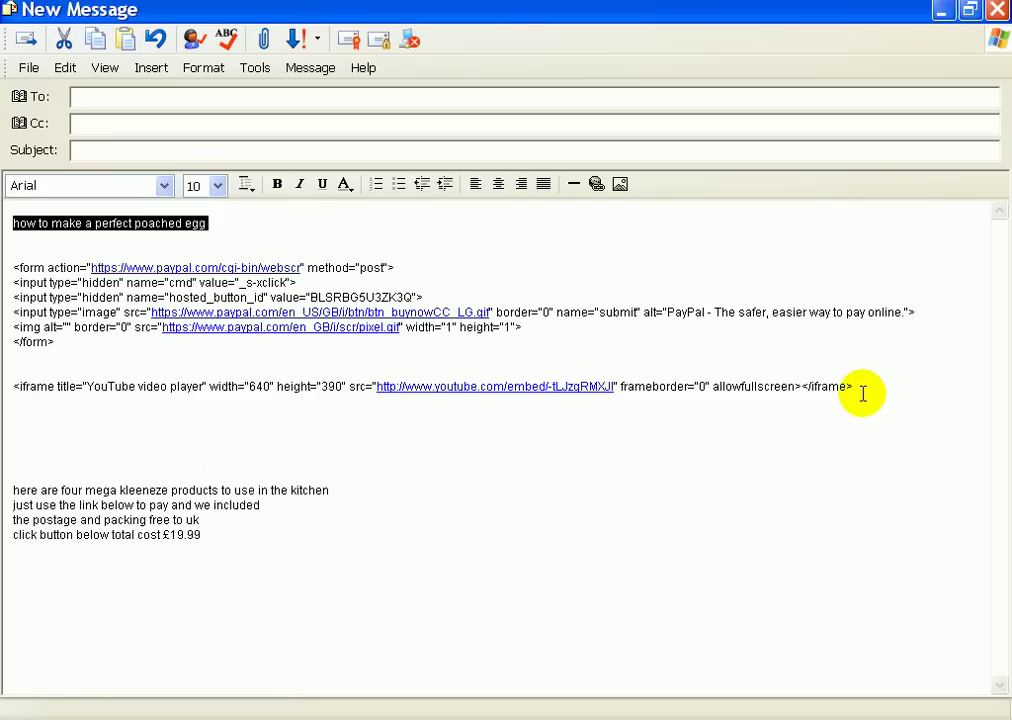
pyautogui.moveTo(858, 390); pyautogui.dragTo(68, 393)
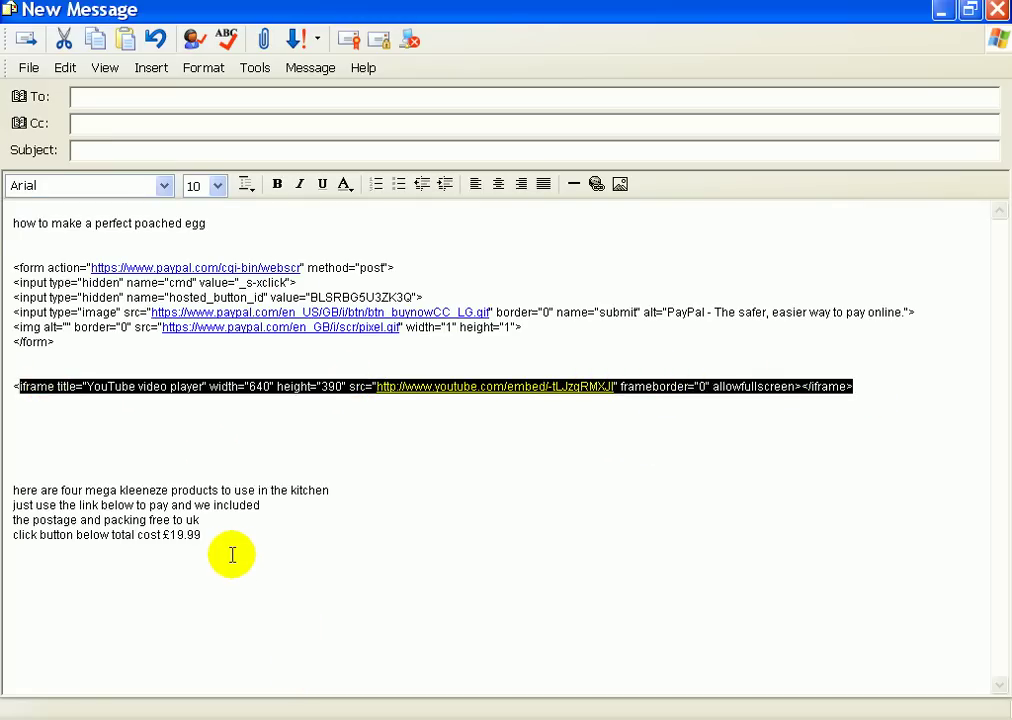
pyautogui.moveTo(232, 555); pyautogui.dragTo(28, 480)
pyautogui.rightClick(72, 508)
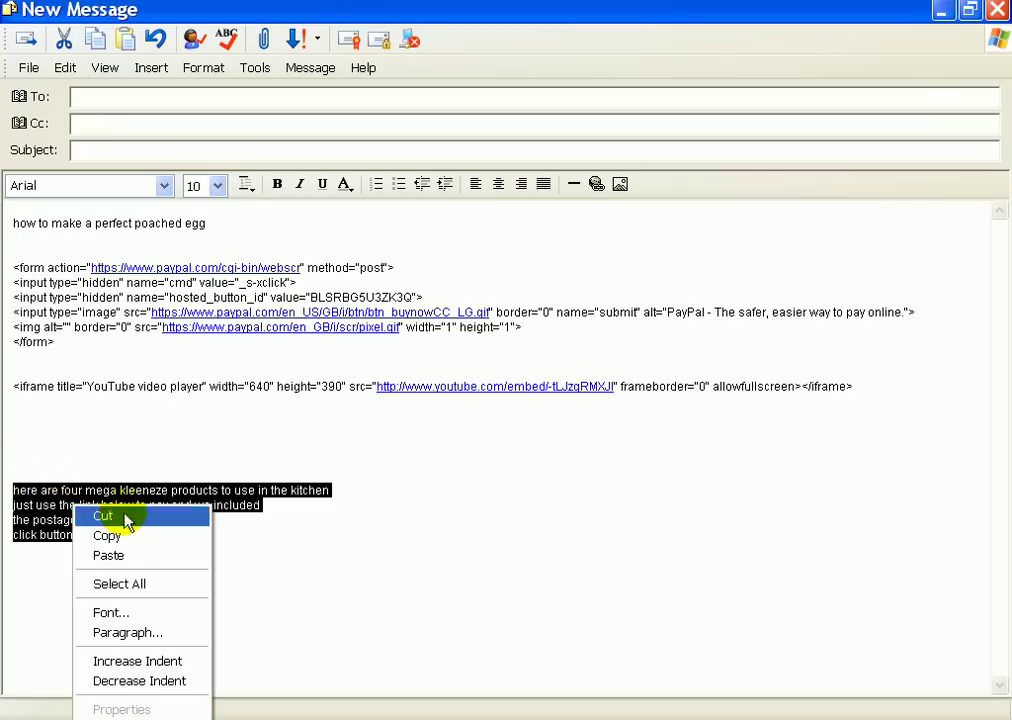
pyautogui.click(131, 547)
pyautogui.hotkey('alt', 'Tab')
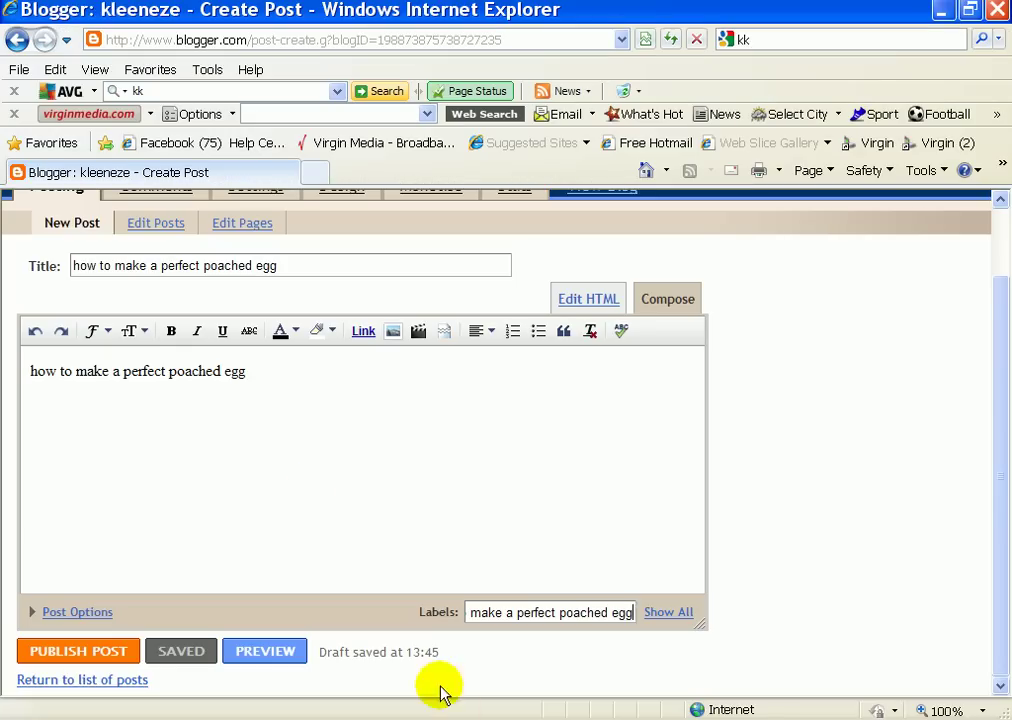
pyautogui.rightClick(139, 418)
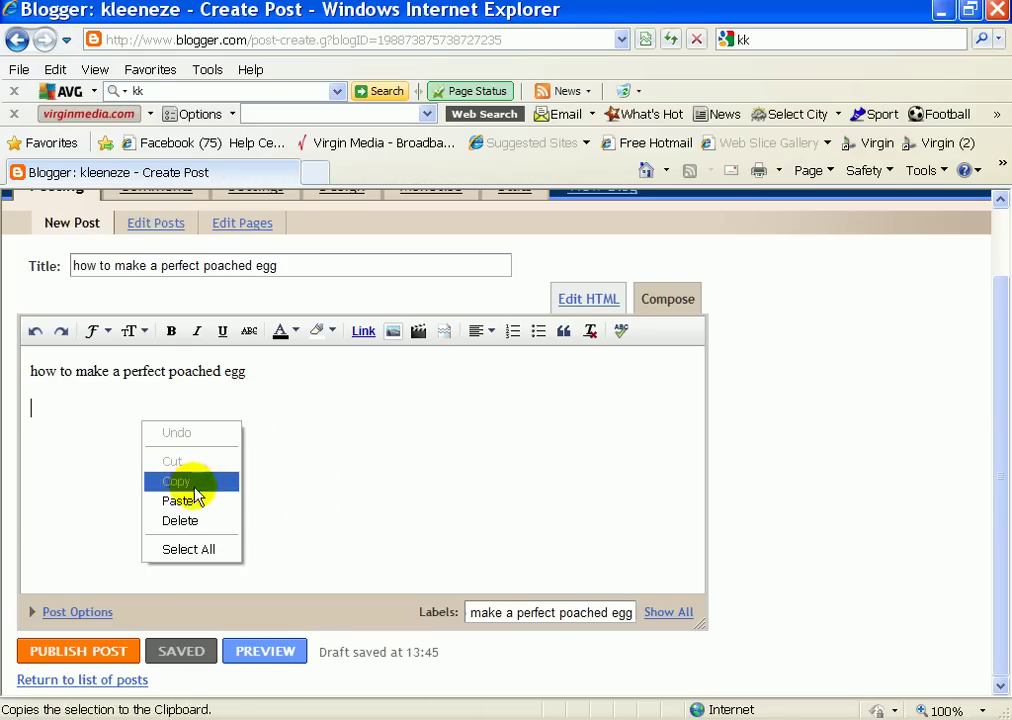
pyautogui.click(190, 499)
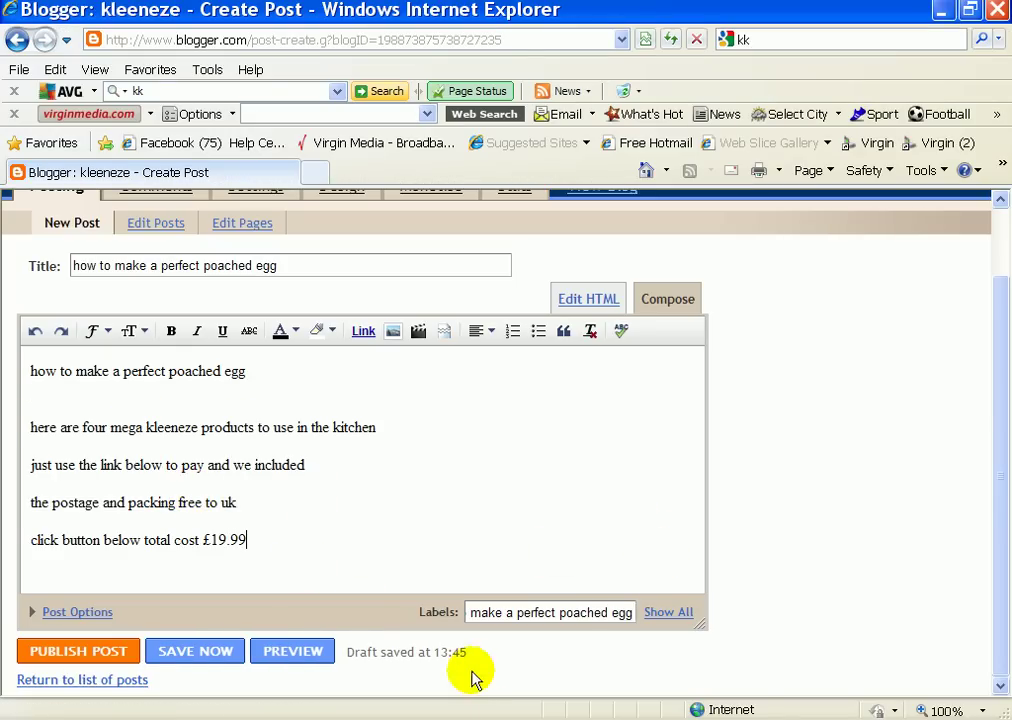
# Copy the YouTube iframe line from the mail draft and return to the Blogger editor.
pyautogui.click(370, 716)
pyautogui.click(354, 661)
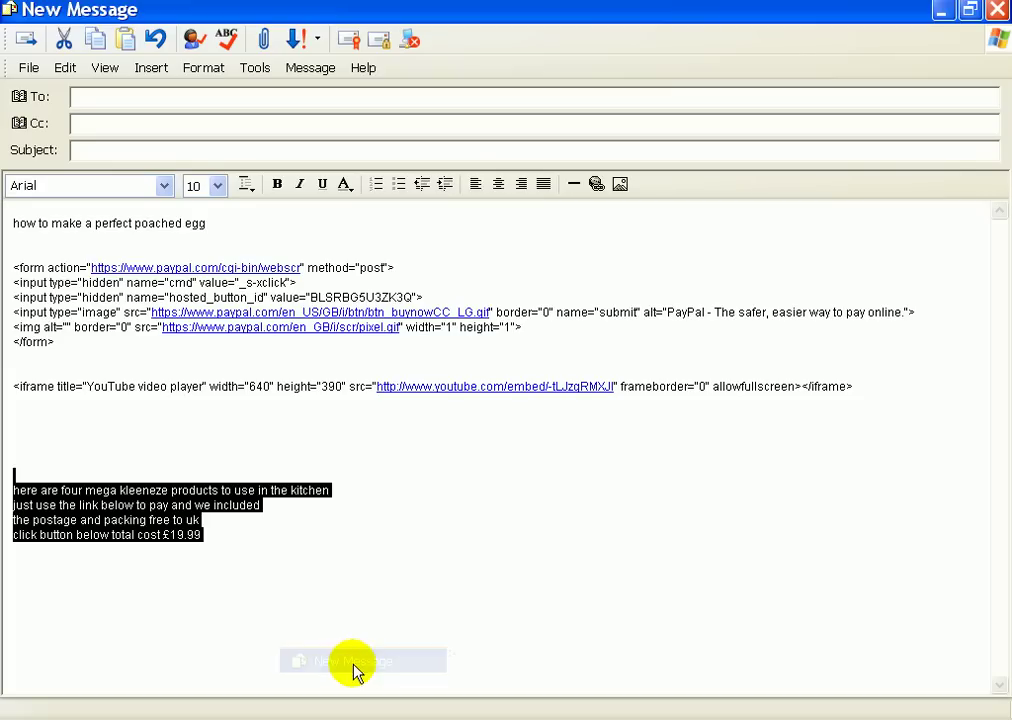
pyautogui.click(861, 385)
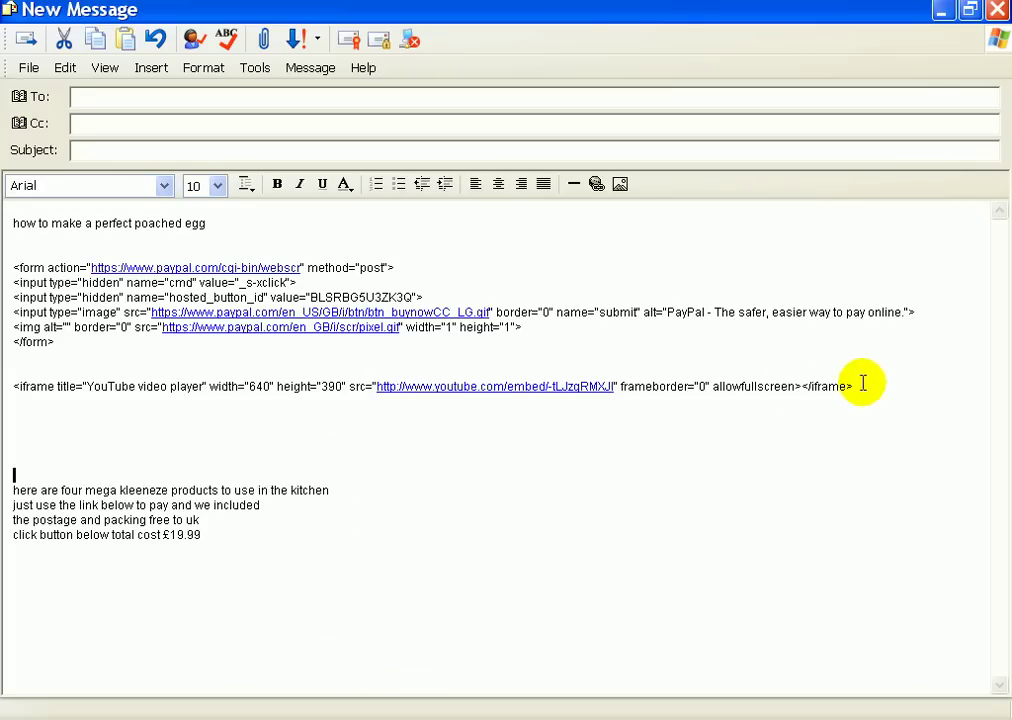
pyautogui.keyDown('shift'); pyautogui.click(12, 387); pyautogui.keyUp('shift')
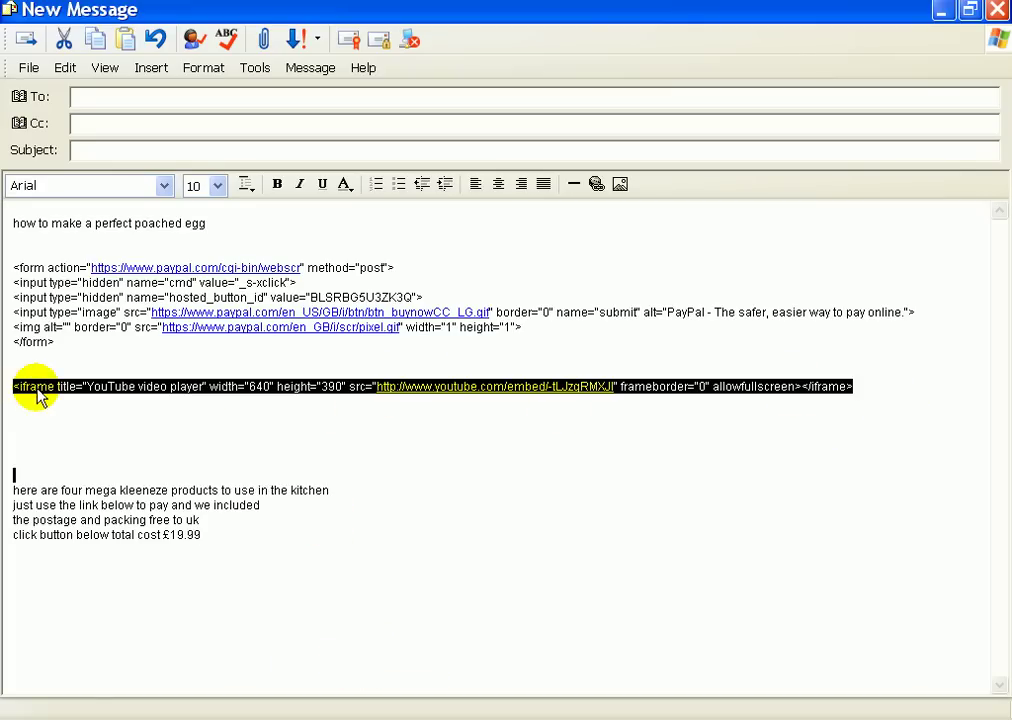
pyautogui.rightClick(37, 395)
pyautogui.click(62, 427)
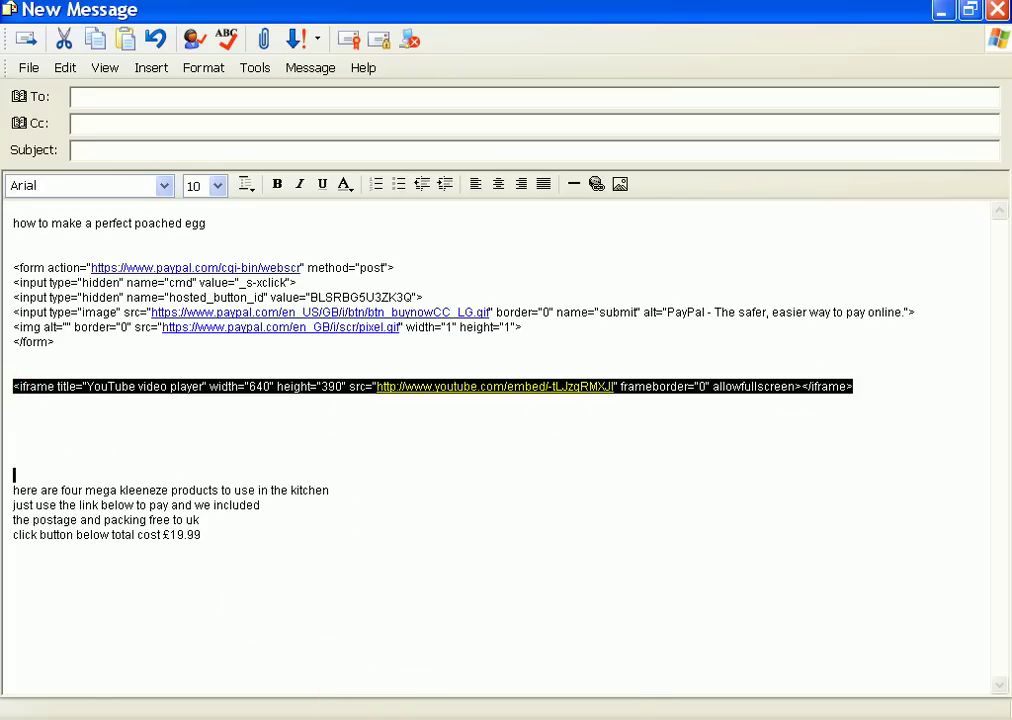
pyautogui.click(475, 719)
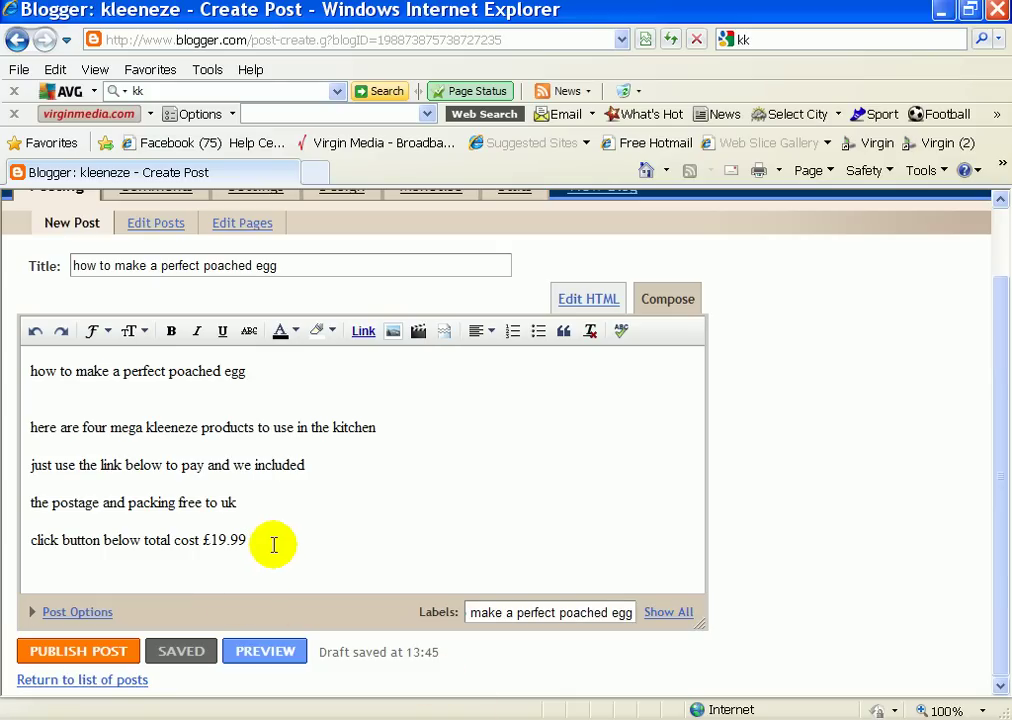
# Paste the YouTube embed code below the £19.99 line, then copy the draft's PayPal form block.
pyautogui.rightClick(104, 575)
pyautogui.click(140, 651)
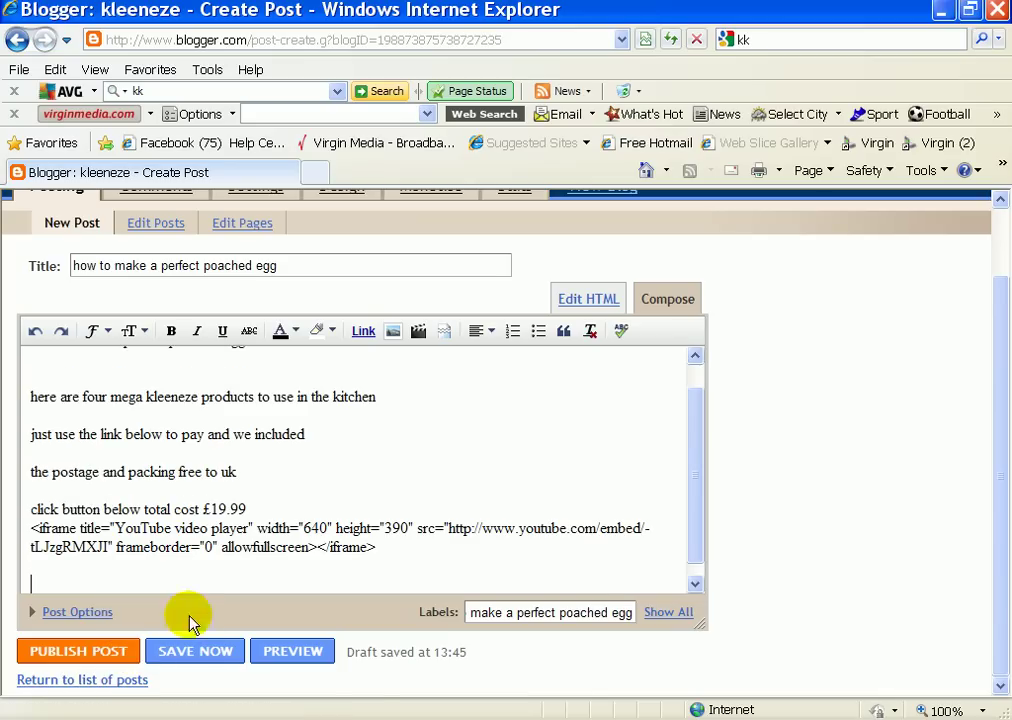
pyautogui.click(345, 719)
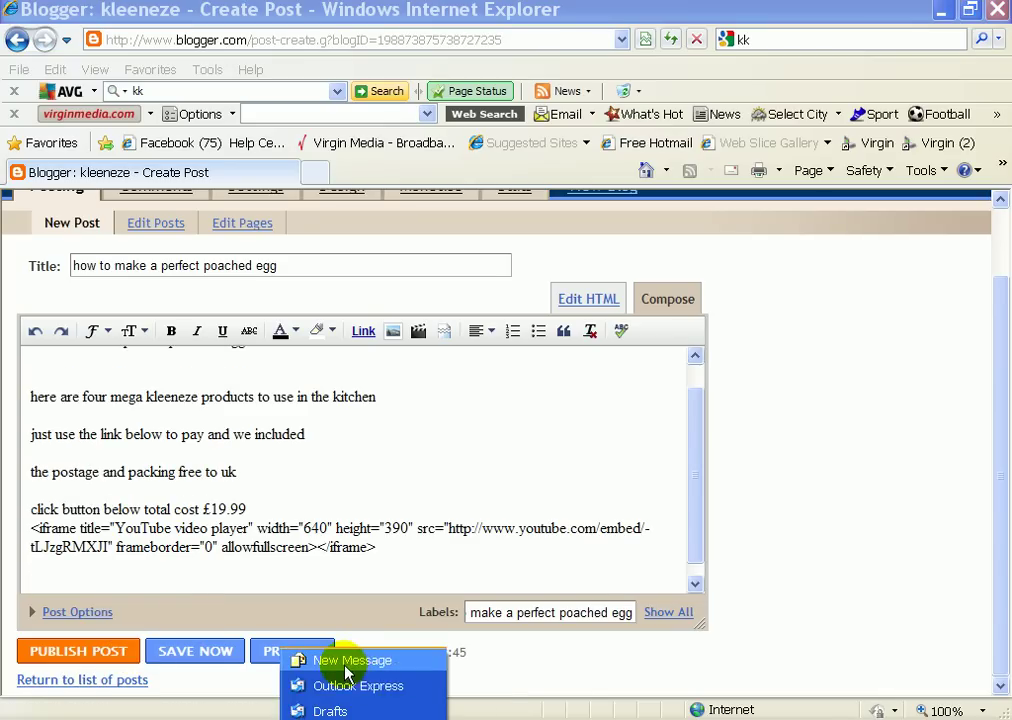
pyautogui.click(339, 662)
pyautogui.moveTo(619, 334); pyautogui.dragTo(18, 297)
pyautogui.moveTo(58, 360); pyautogui.dragTo(5, 267)
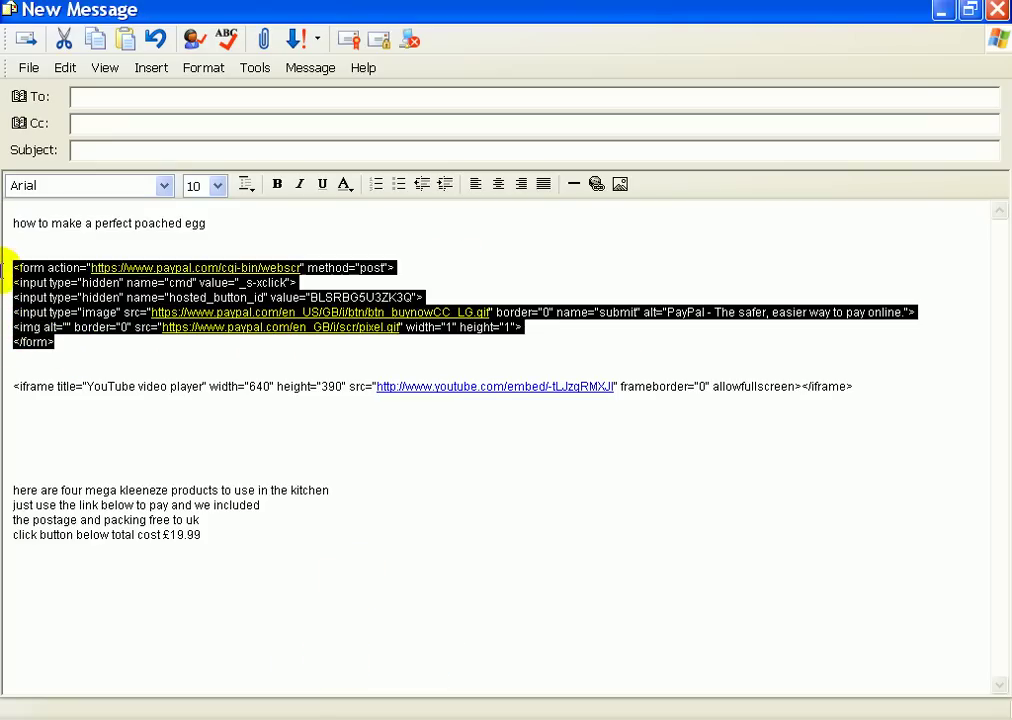
pyautogui.rightClick(86, 297)
pyautogui.click(129, 321)
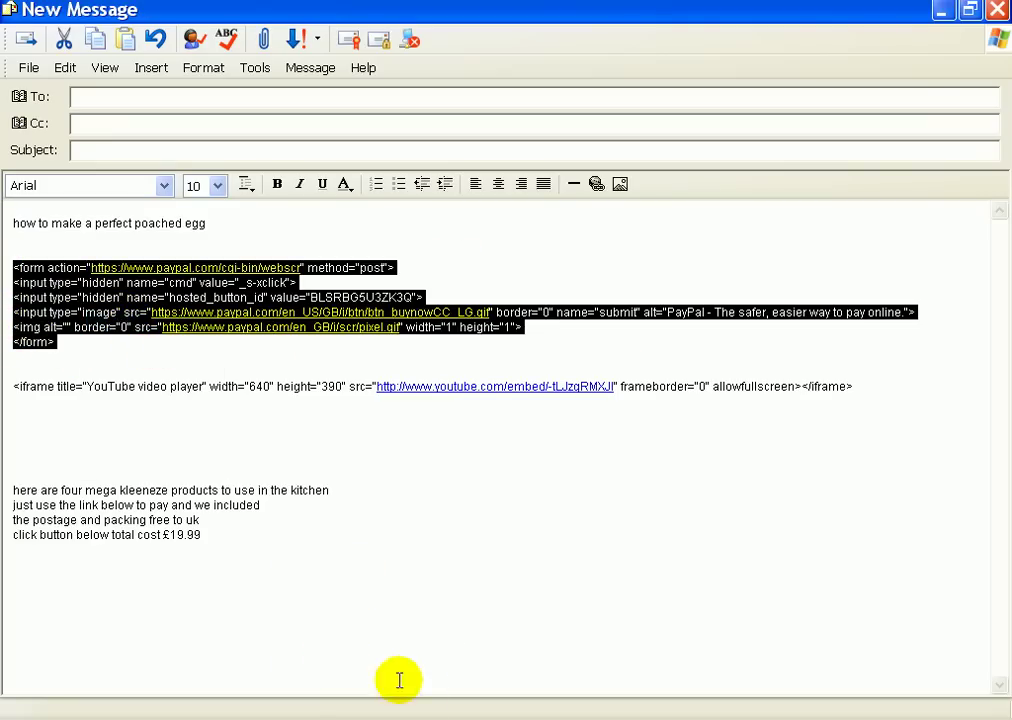
pyautogui.hotkey('alt', 'Tab')
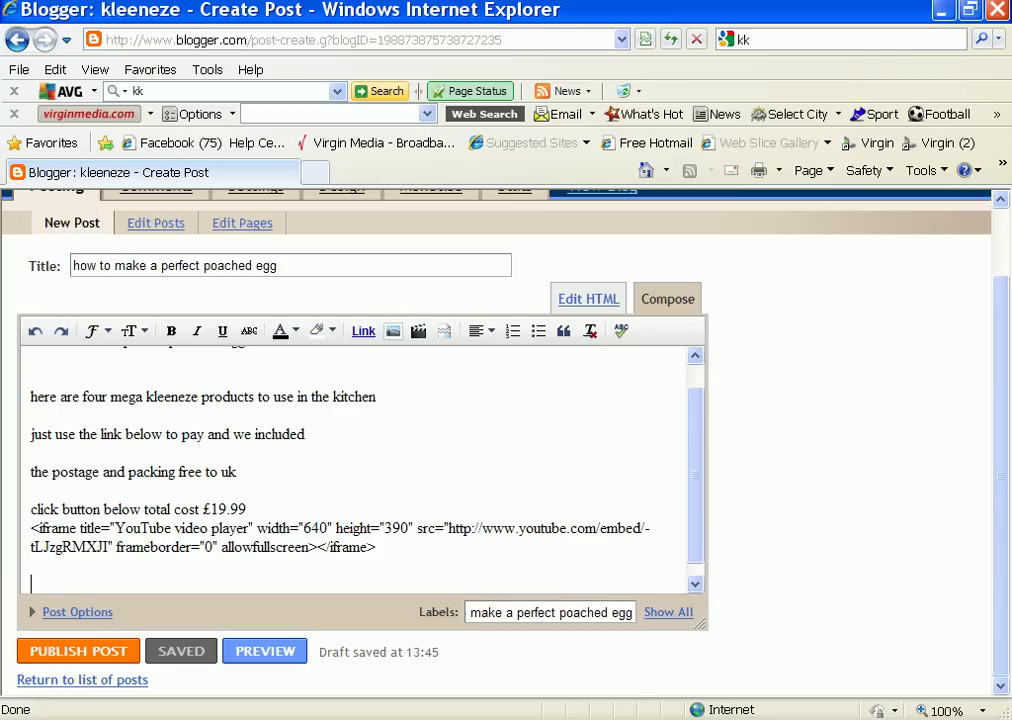
# Paste the PayPal Buy Now form code below the video and publish the poached-egg post.
pyautogui.rightClick(237, 585)
pyautogui.click(272, 658)
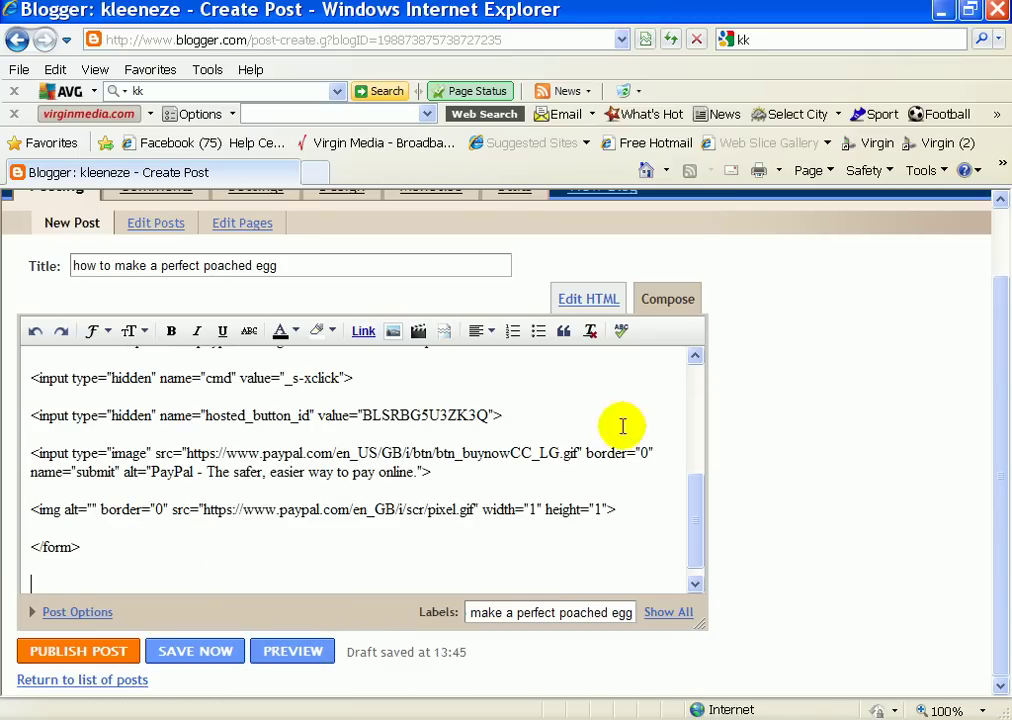
pyautogui.moveTo(698, 557)
pyautogui.mouseDown()
pyautogui.moveTo(671, 408)
pyautogui.moveTo(694, 571)
pyautogui.mouseUp()
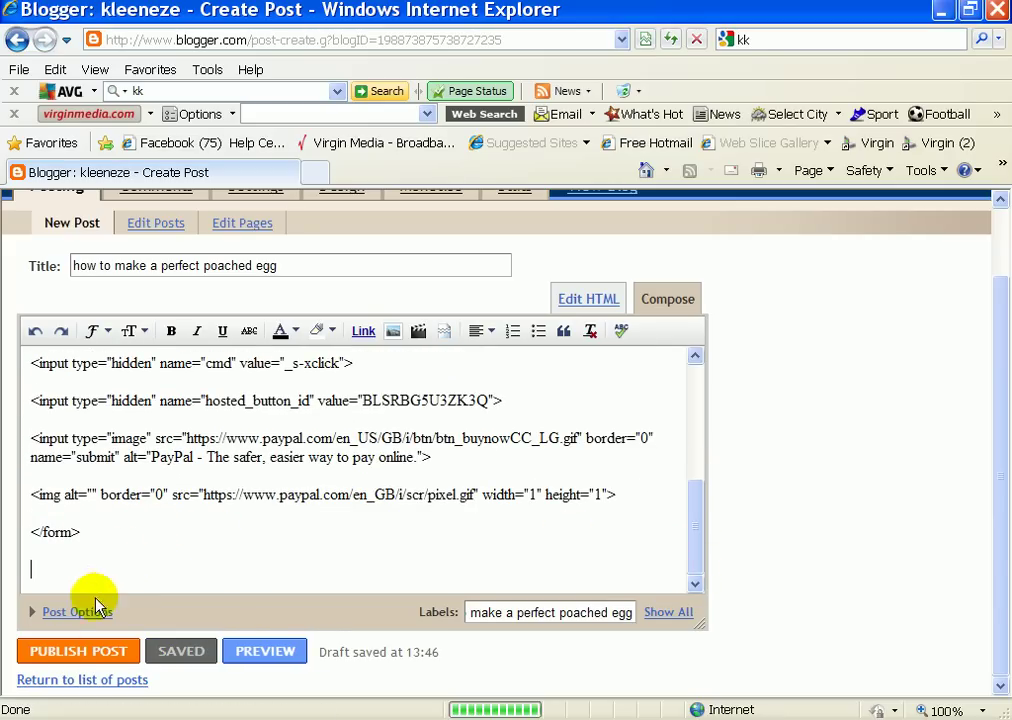
pyautogui.click(82, 657)
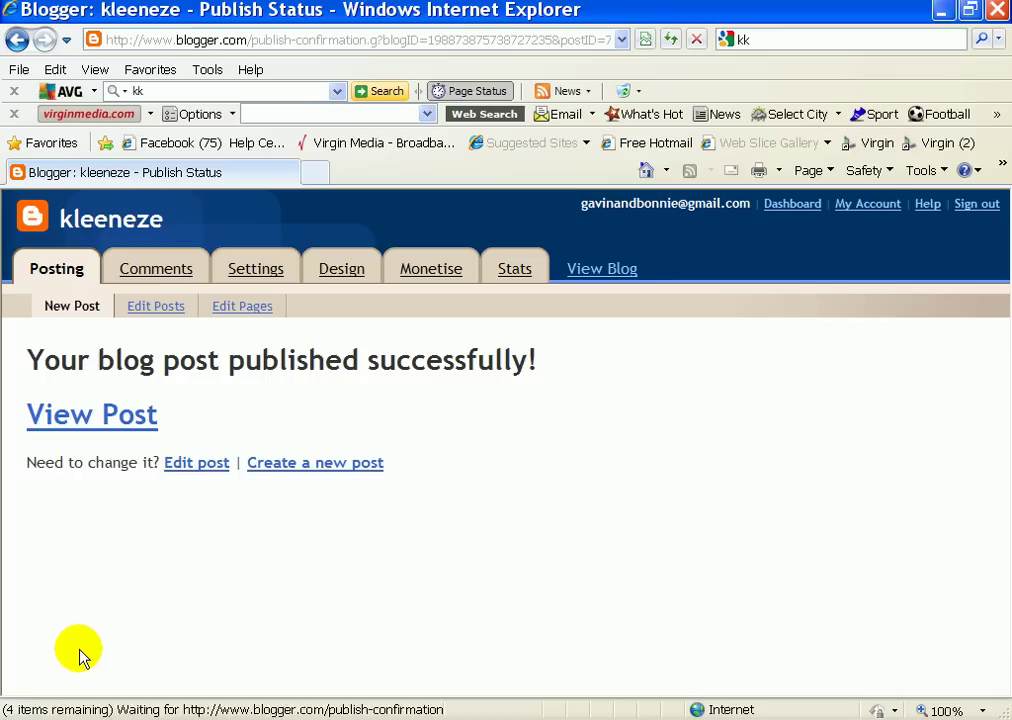
# View the live post and scroll through its £19.99 sales text, video and Buy Now button.
pyautogui.click(107, 418)
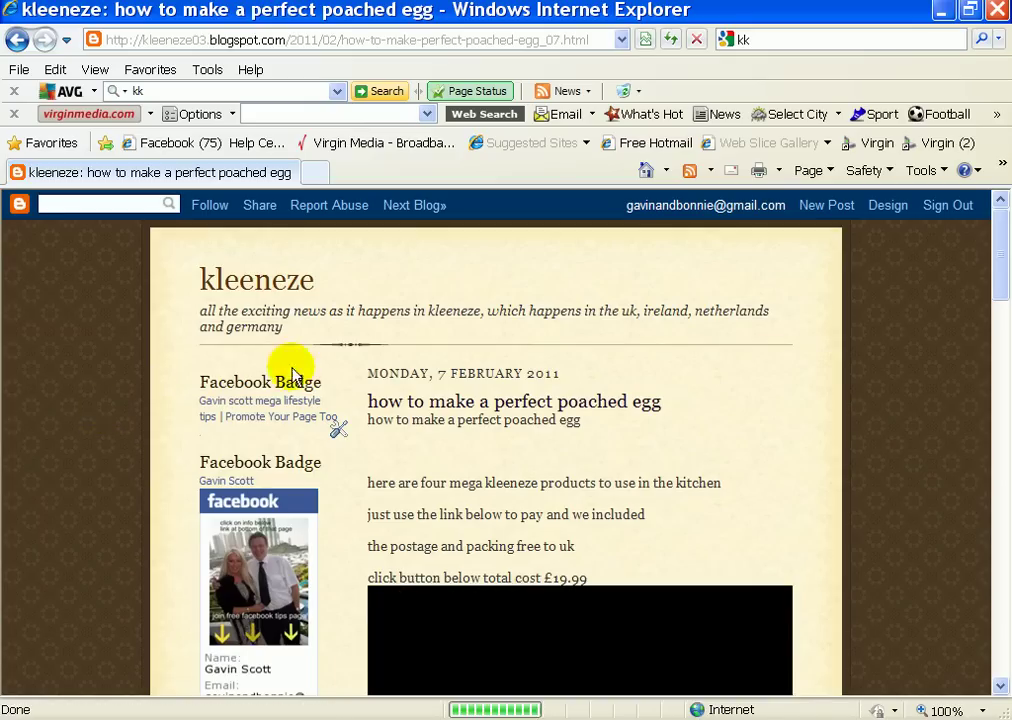
pyautogui.moveTo(1000, 253); pyautogui.dragTo(1004, 339)
pyautogui.click(430, 570)
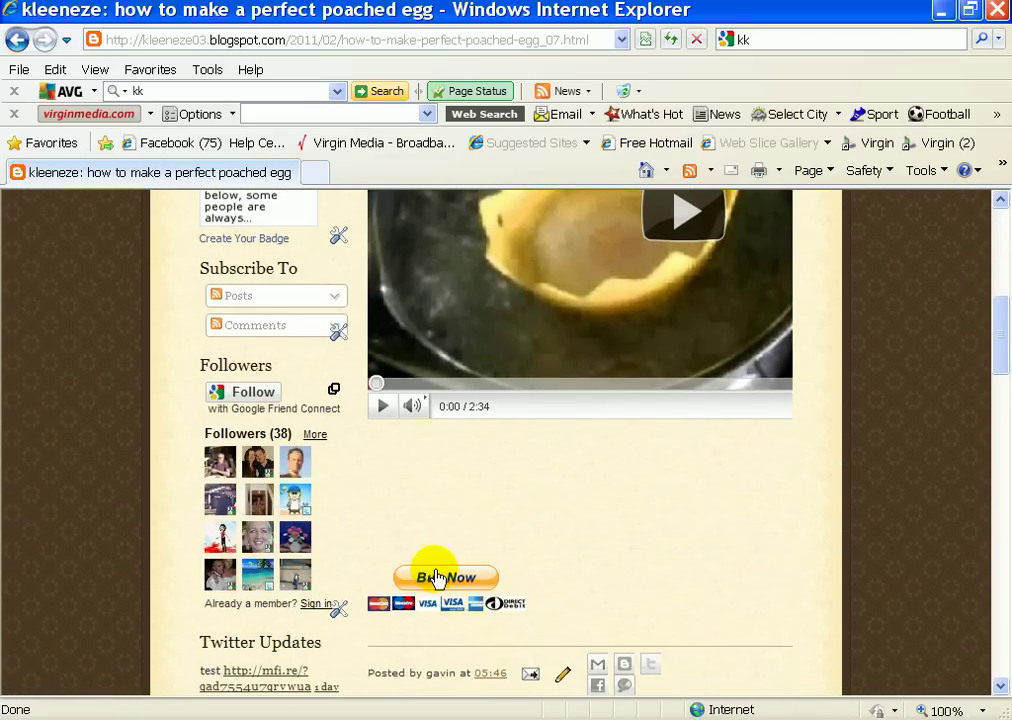
pyautogui.moveTo(997, 367); pyautogui.dragTo(996, 291)
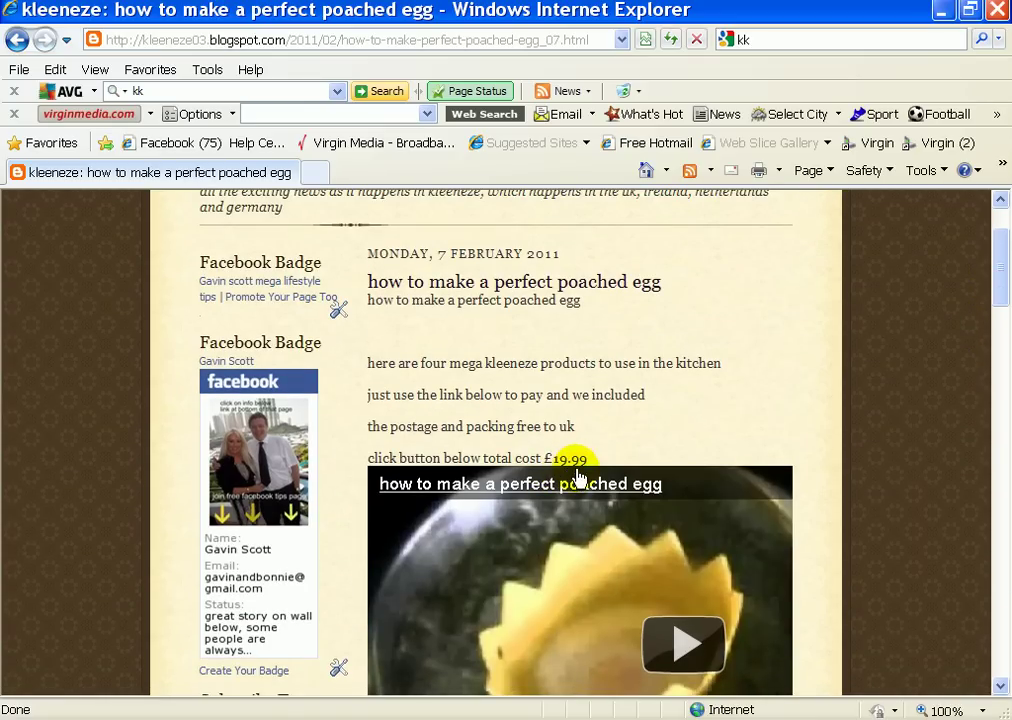
pyautogui.moveTo(997, 276); pyautogui.dragTo(1002, 345)
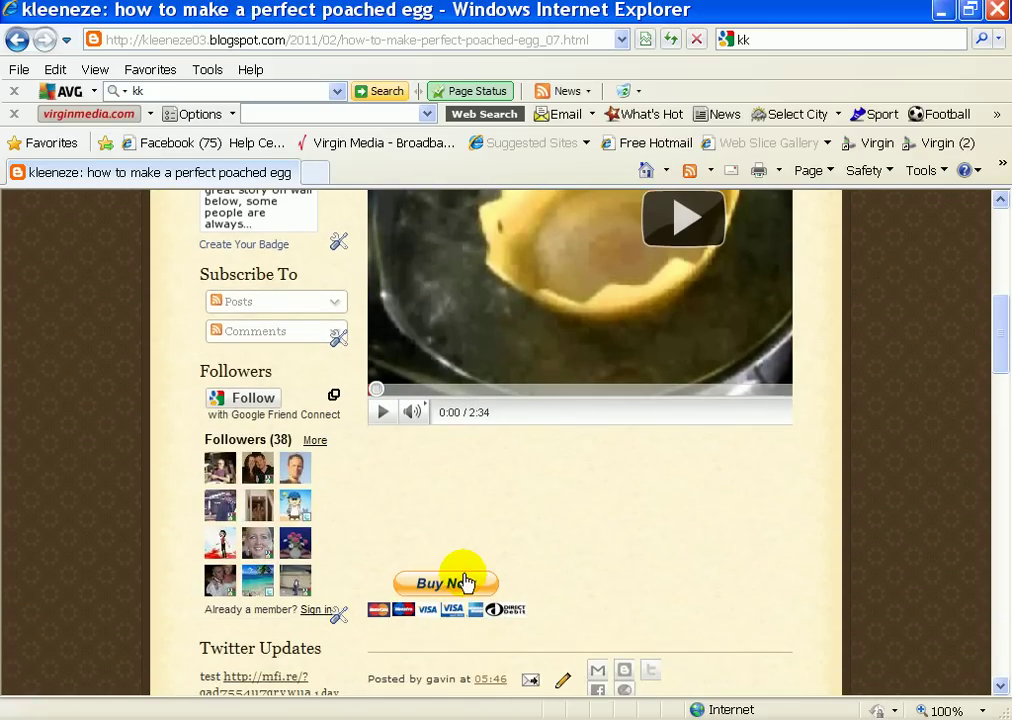